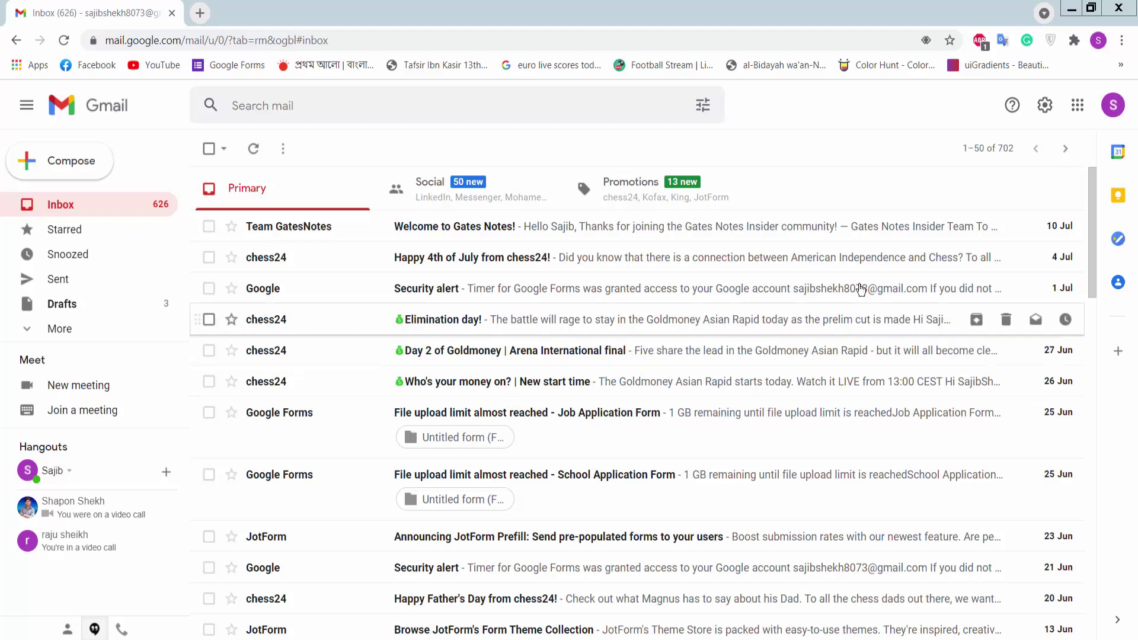
# - Launch Google Forms from Gmail's apps grid in a new tab and close the Gmail tab
pyautogui.click(1079, 107)
pyautogui.scroll(-1, 1011, 310)
pyautogui.scroll(-6, 1011, 309)
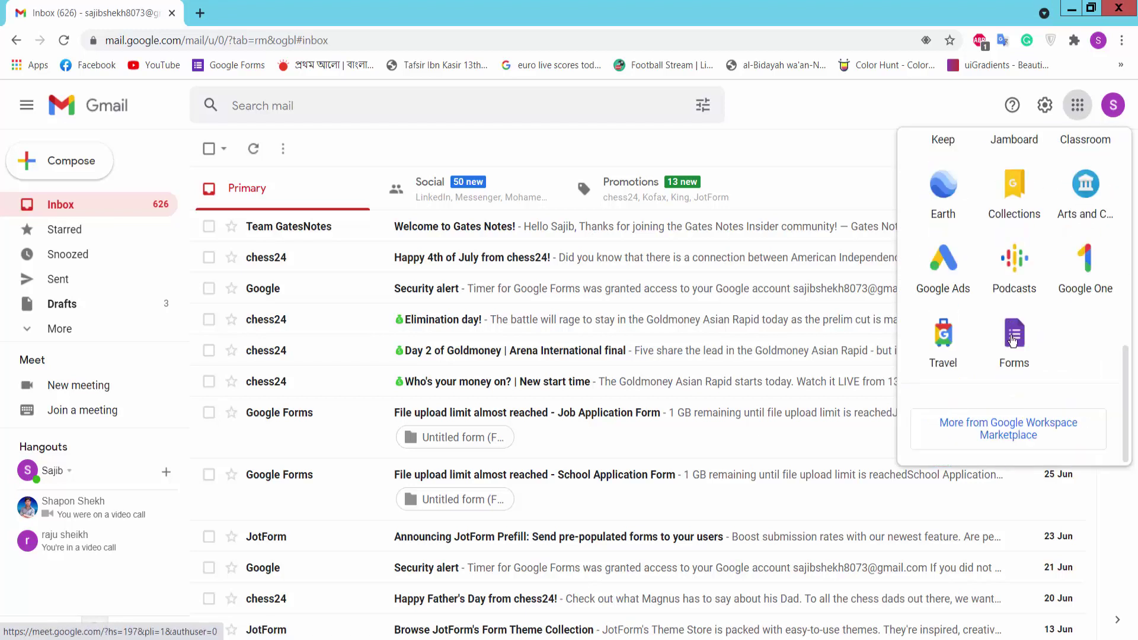
pyautogui.click(1016, 355)
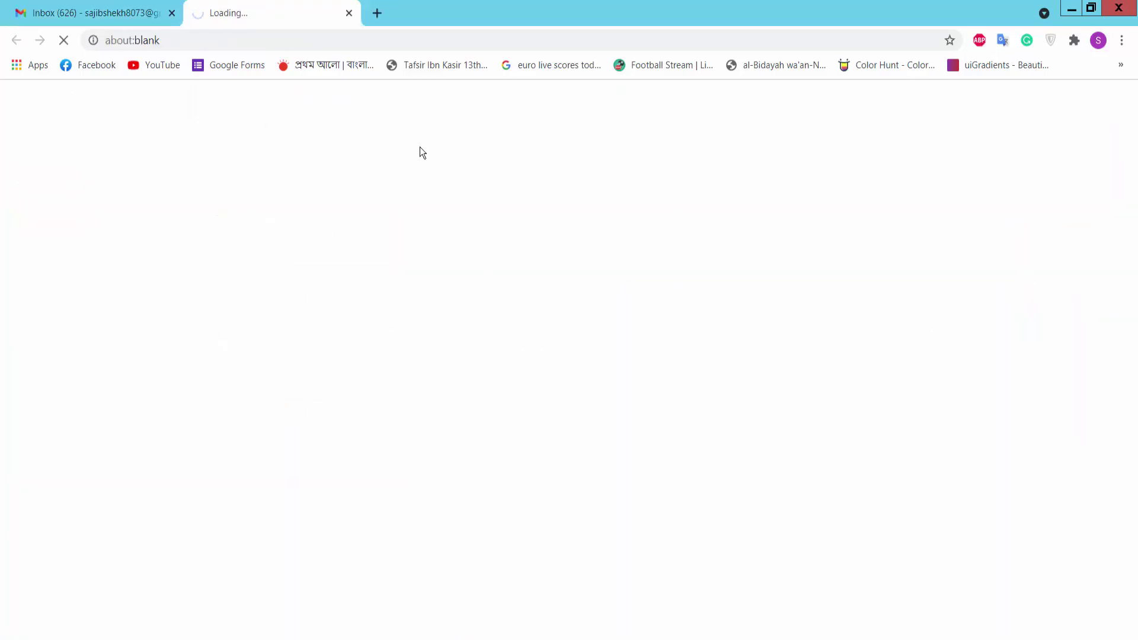
pyautogui.click(172, 14)
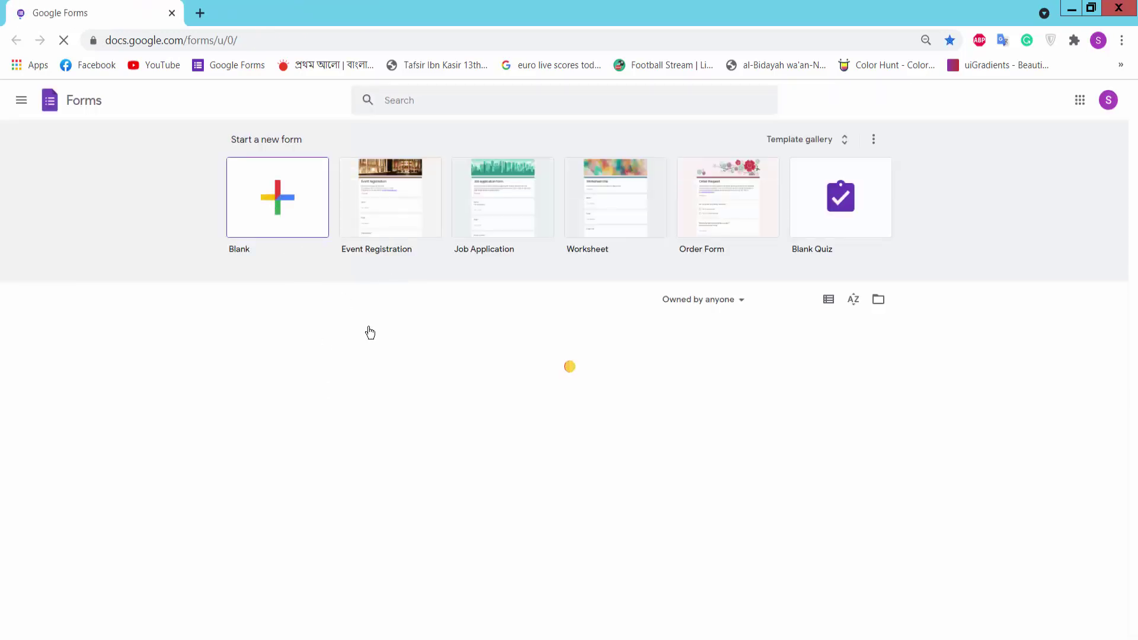
# - Create a blank form and paste 'Customer Satisfaction Survey Form' over the Untitled form title
pyautogui.click(479, 429)
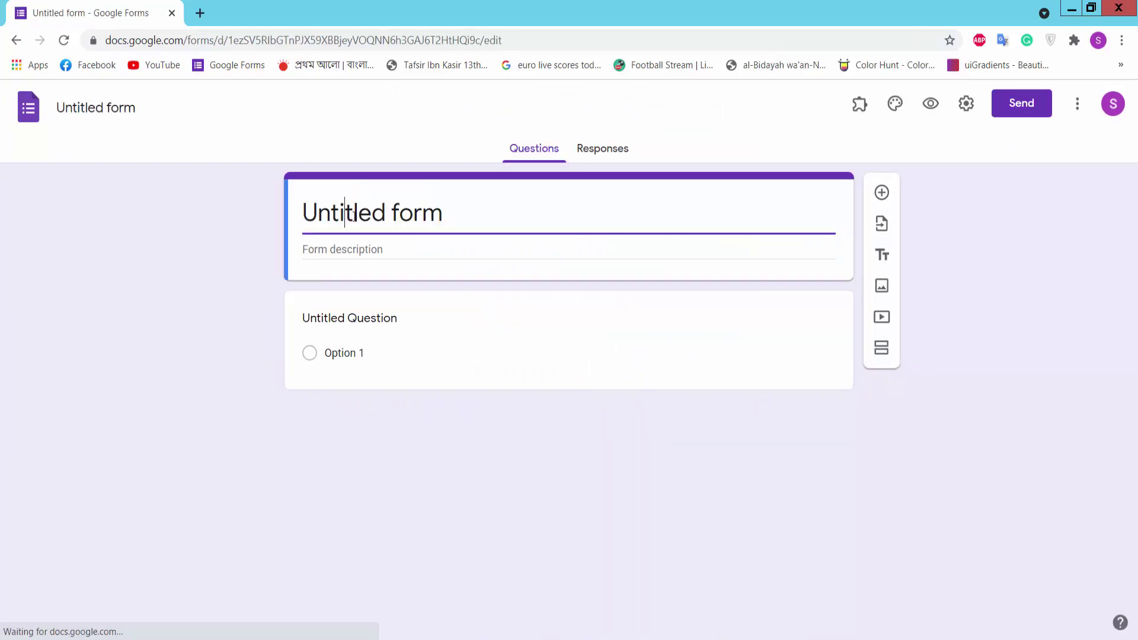
pyautogui.click(444, 222)
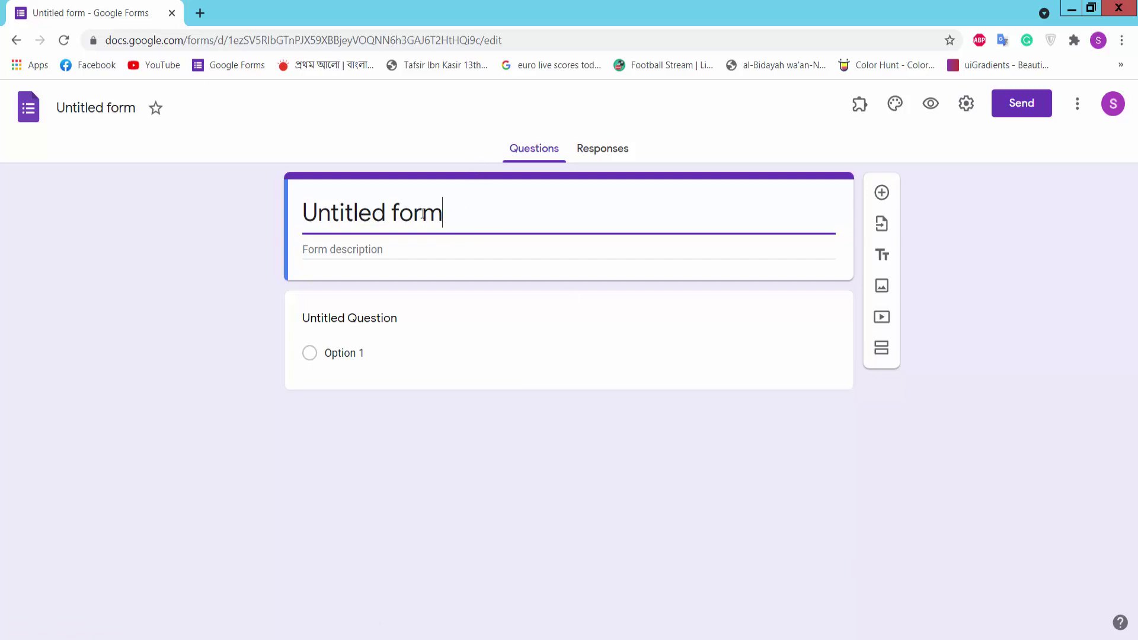
pyautogui.moveTo(444, 215); pyautogui.dragTo(283, 217)
pyautogui.write('Customer Satisfaction Survey Form')
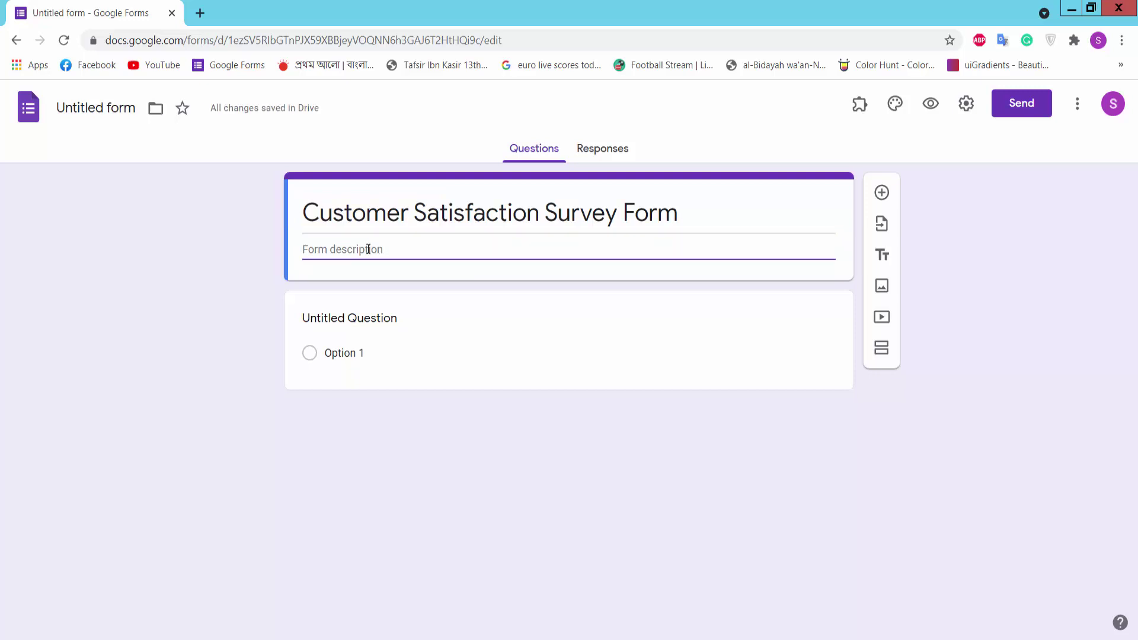
pyautogui.click(392, 322)
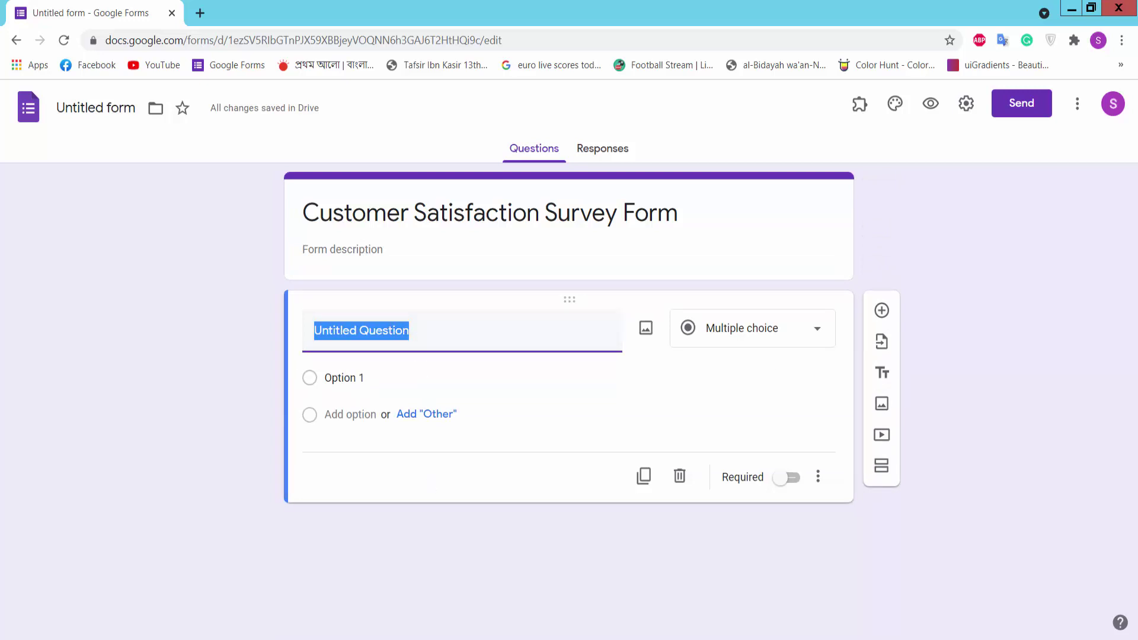
# - Paste 'Overall satisfaction of service' from the notes as the first question's wording
pyautogui.hotkey('alt', 'Tab')
pyautogui.moveTo(1006, 113); pyautogui.dragTo(816, 112)
pyautogui.hotkey('ctrl', 'c')
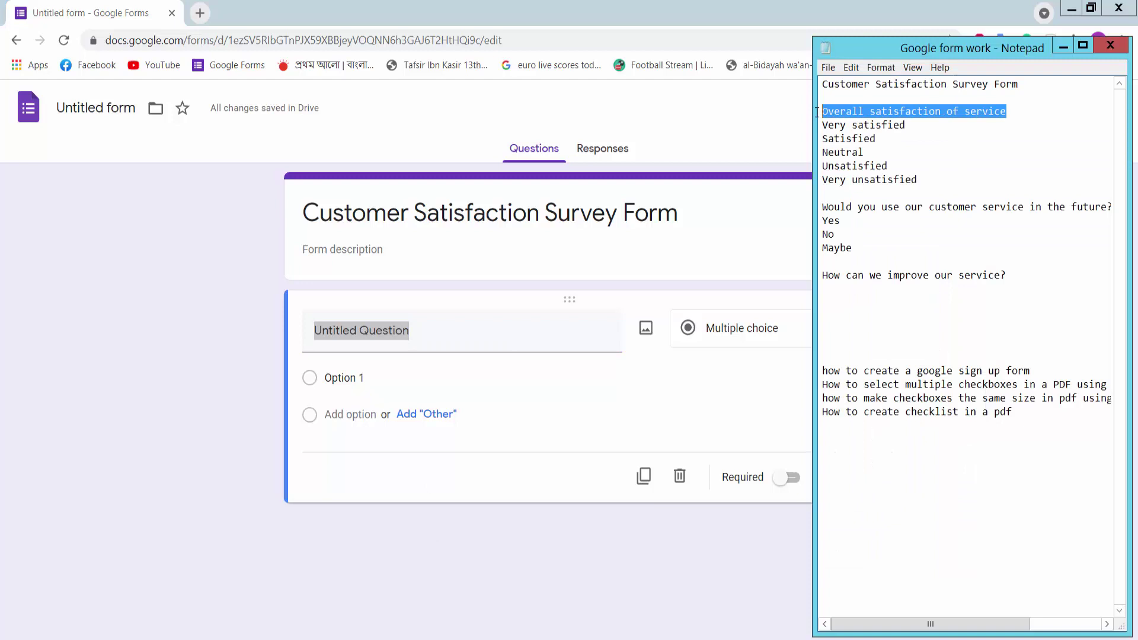
pyautogui.hotkey('alt', 'Tab')
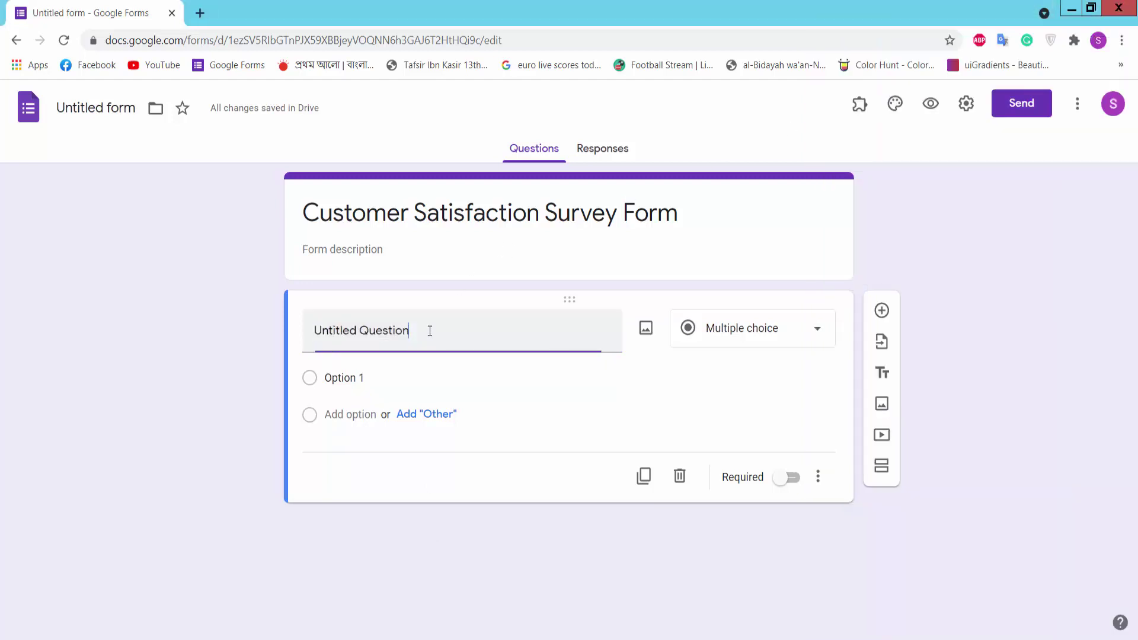
pyautogui.hotkey('ctrl', 'v')
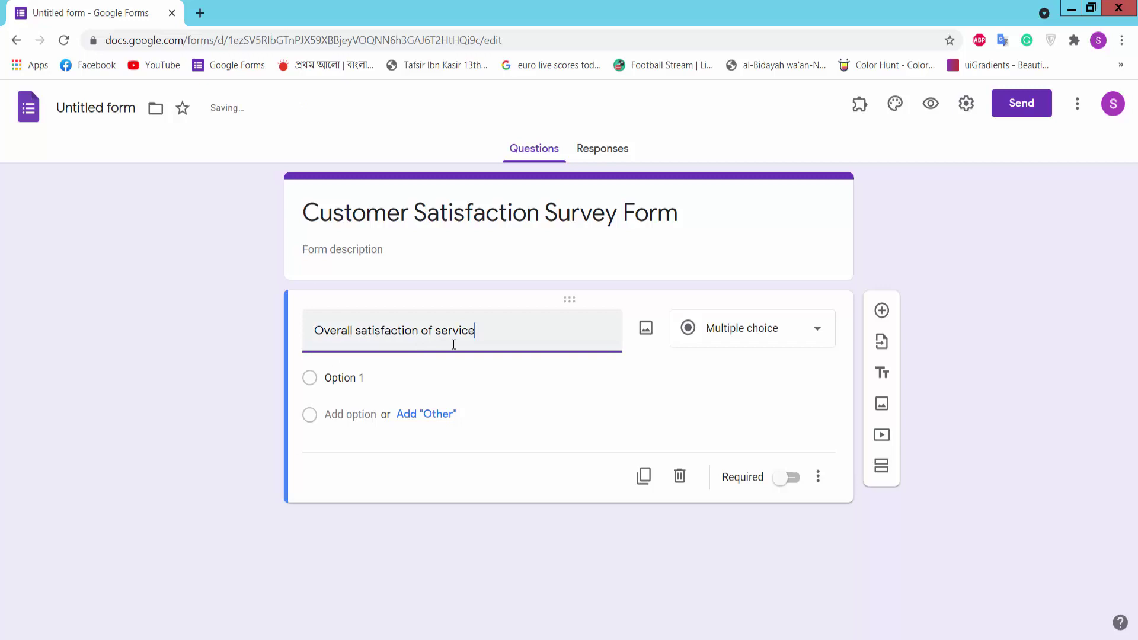
pyautogui.click(770, 333)
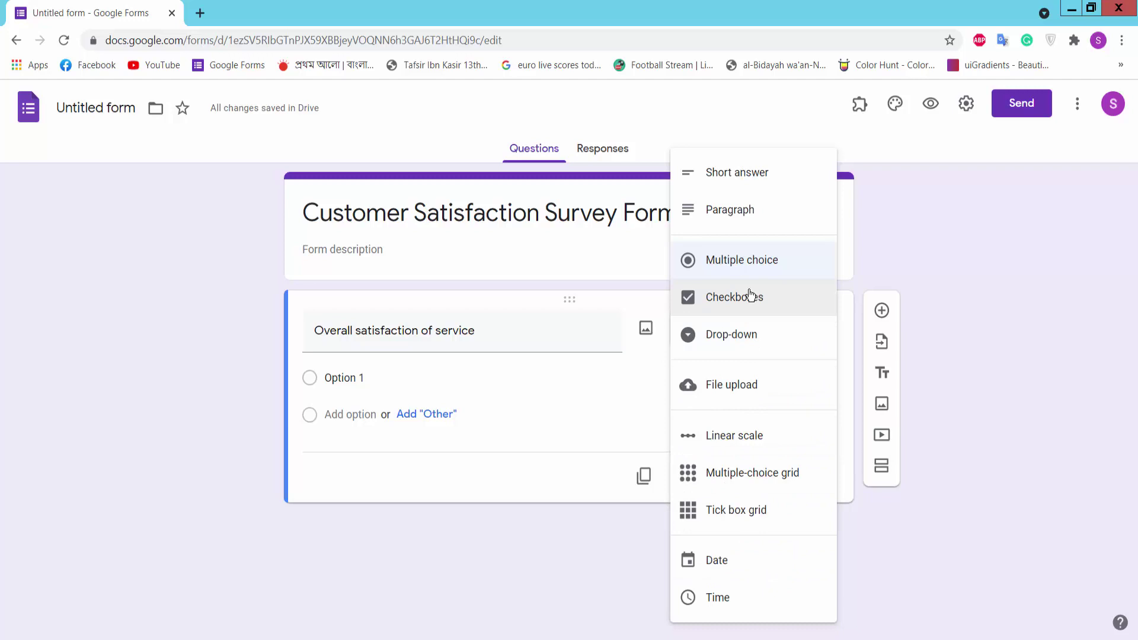
# - Keep the question as Multiple choice and replace Option 1 with 'Very satisfied' from the notes
pyautogui.click(751, 267)
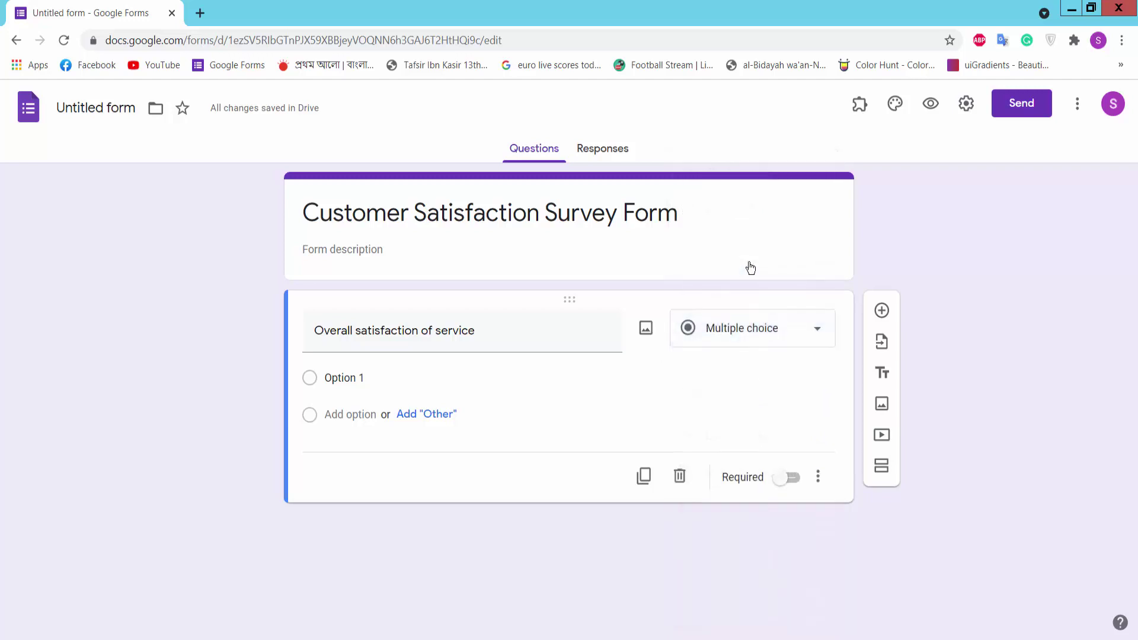
pyautogui.click(338, 379)
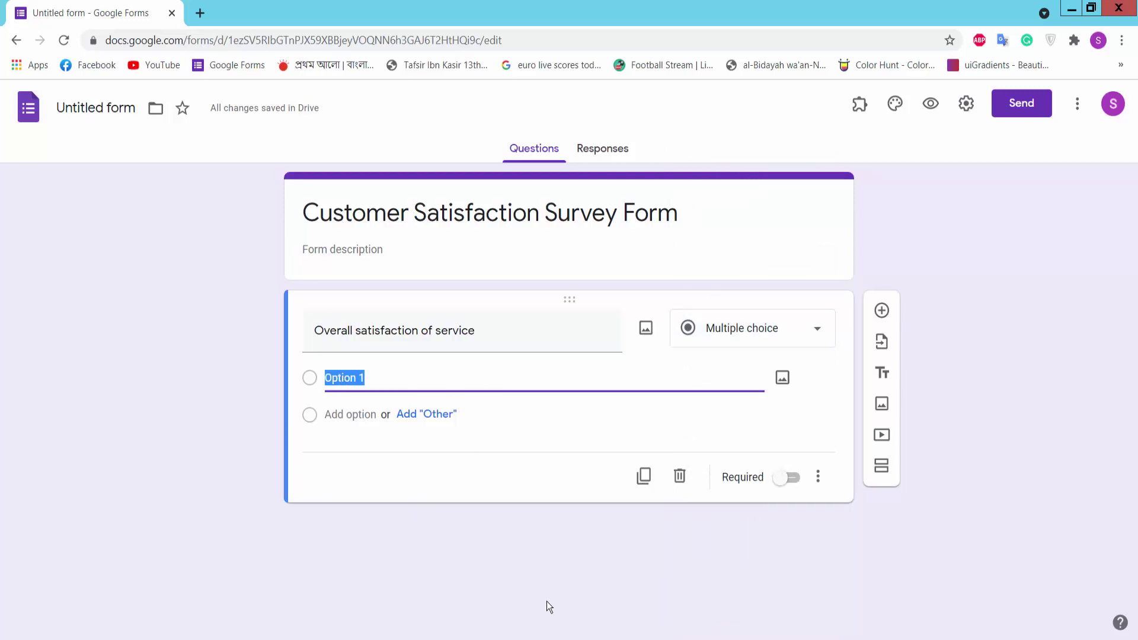
pyautogui.hotkey('alt', 'Tab')
pyautogui.click(909, 127)
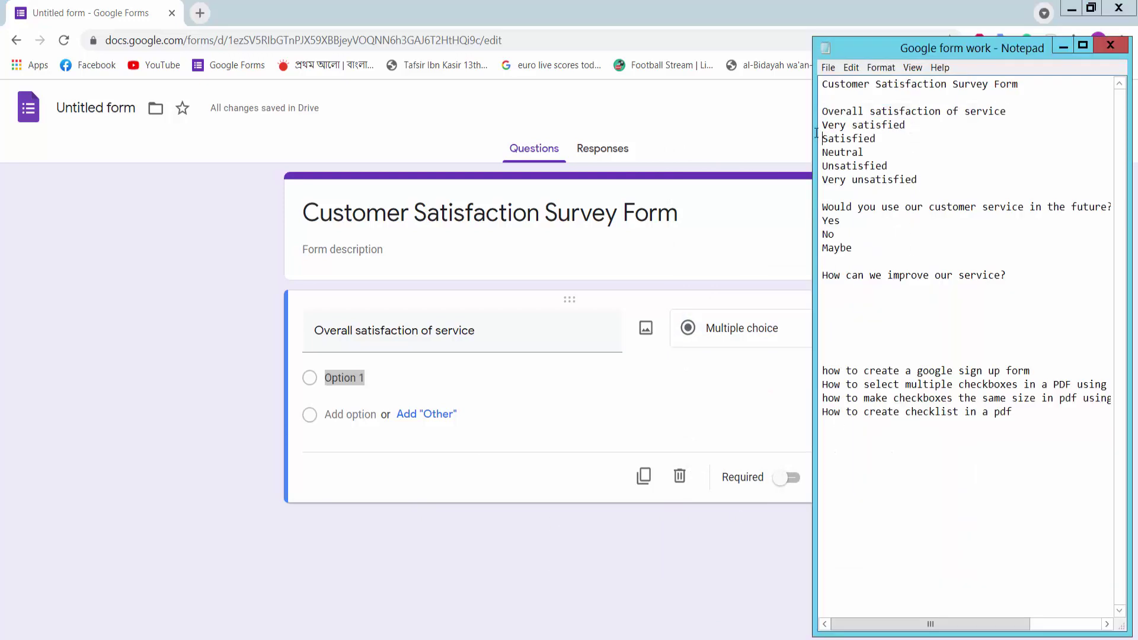
pyautogui.keyDown('shift'); pyautogui.click(817, 130); pyautogui.keyUp('shift')
pyautogui.hotkey('ctrl', 'c')
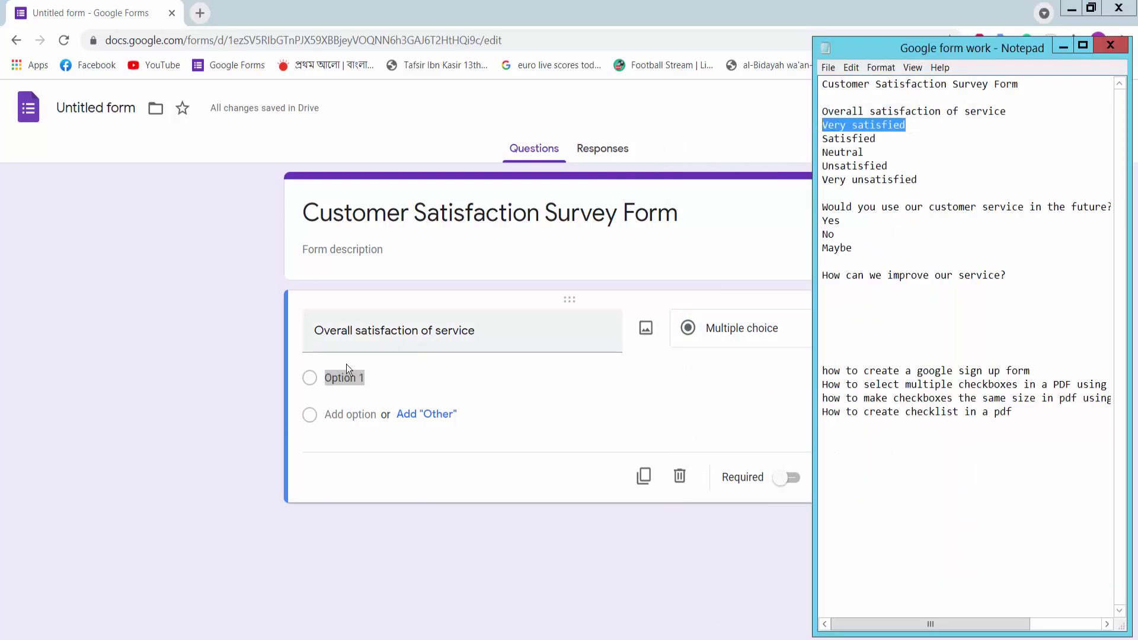
pyautogui.hotkey('alt', 'Tab')
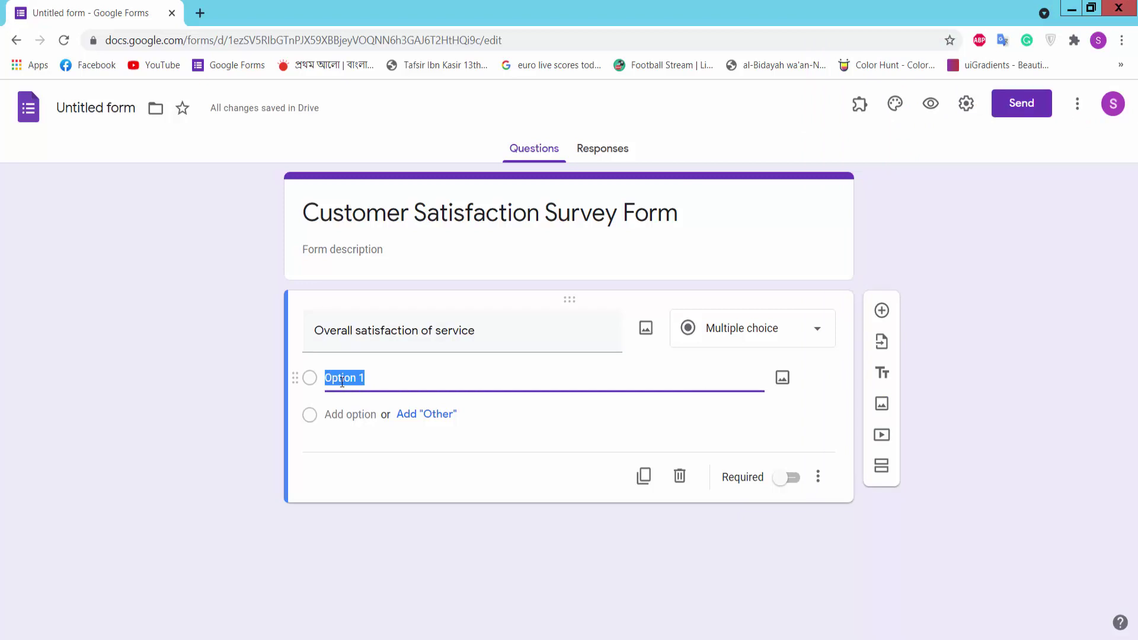
pyautogui.hotkey('ctrl', 'v')
# - Add 'Satisfied' and 'Neutral' as the second and third choices
pyautogui.hotkey('alt', 'Tab')
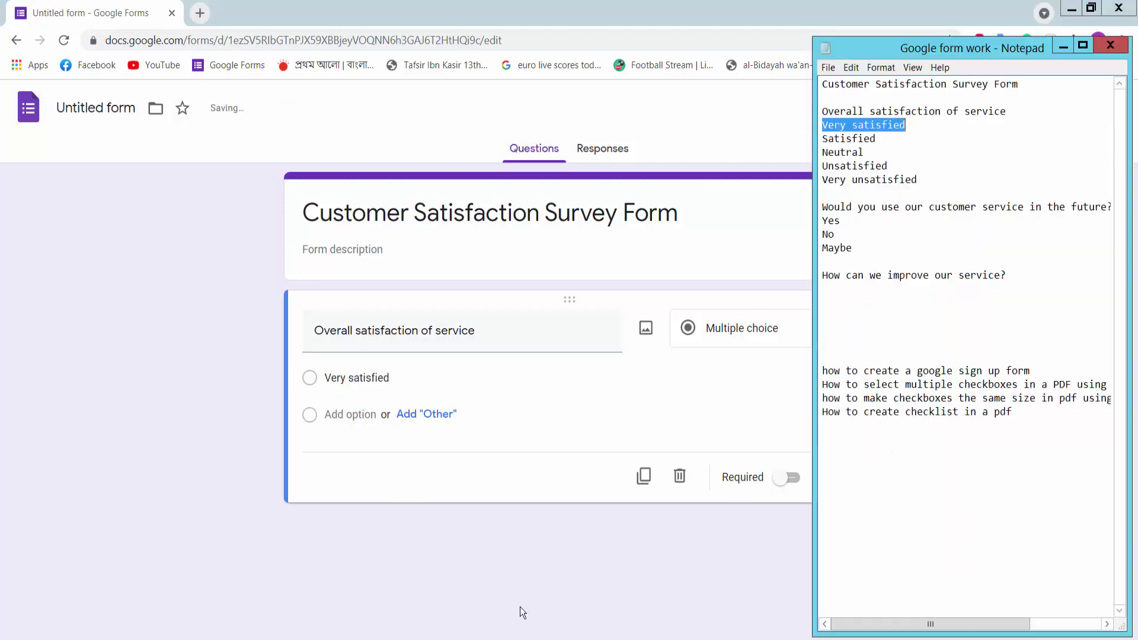
pyautogui.moveTo(876, 138); pyautogui.dragTo(819, 137)
pyautogui.hotkey('ctrl', 'c')
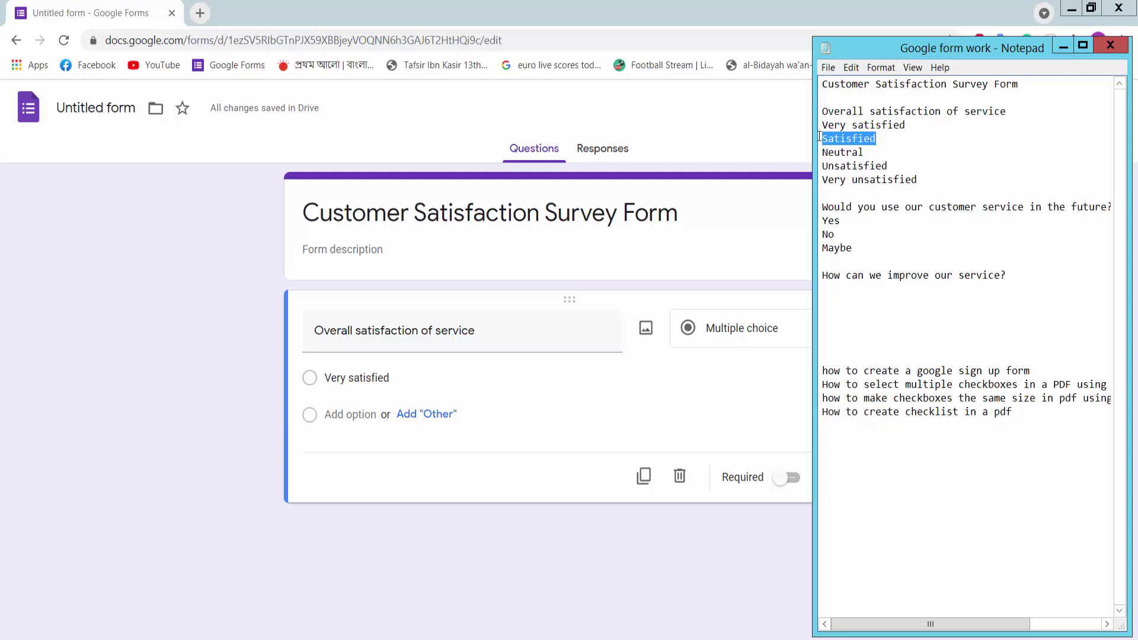
pyautogui.hotkey('alt', 'Tab')
pyautogui.click(348, 415)
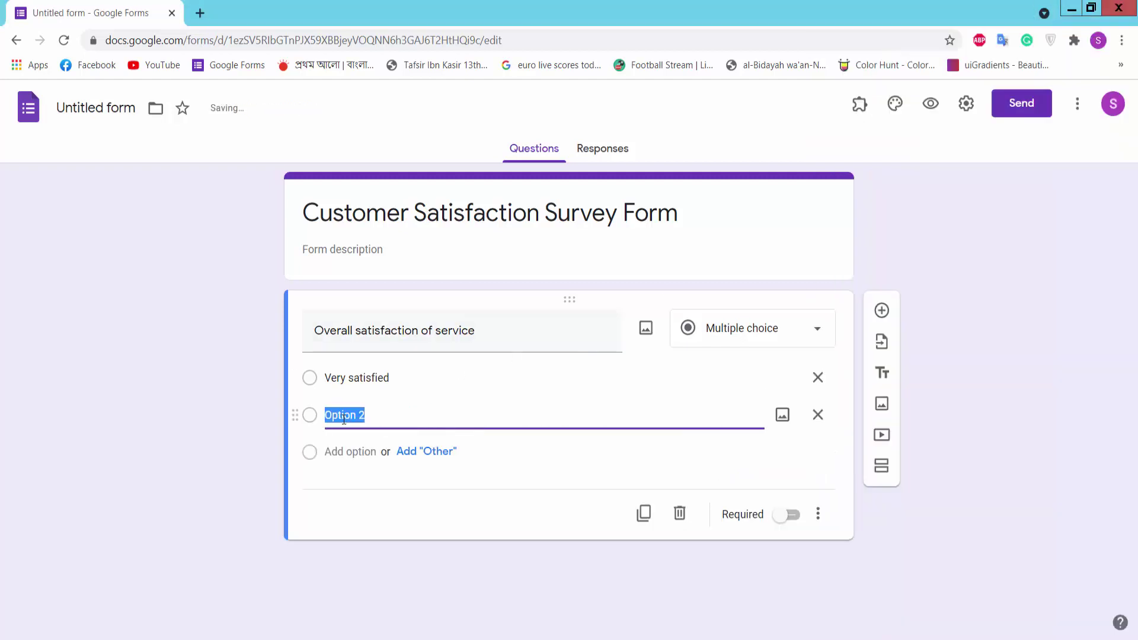
pyautogui.hotkey('ctrl', 'v')
pyautogui.hotkey('alt', 'Tab')
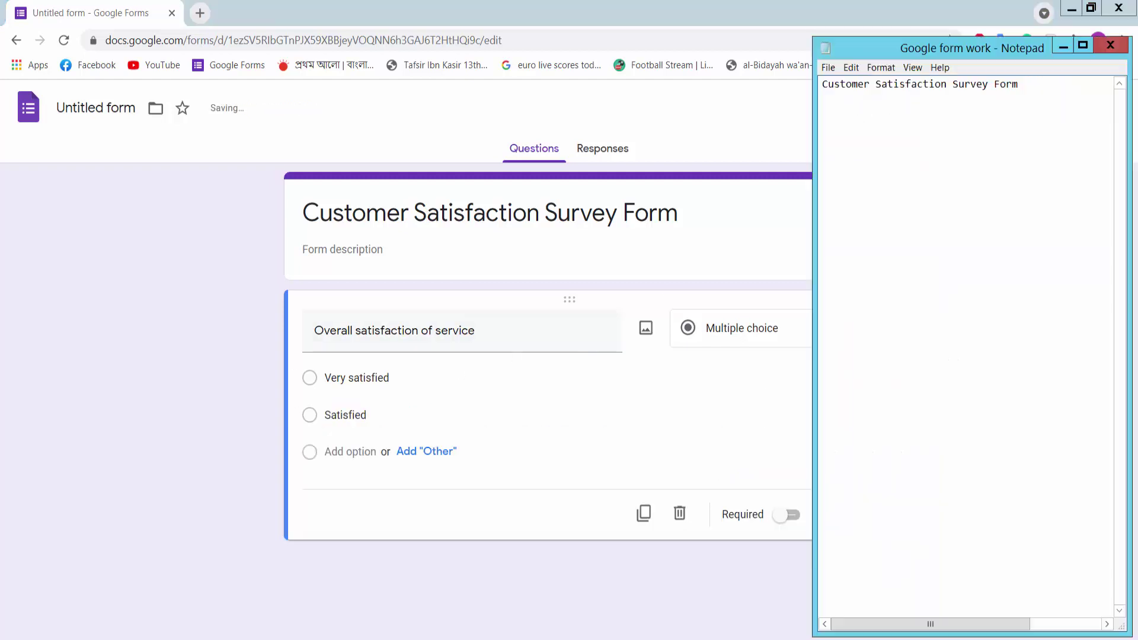
pyautogui.moveTo(889, 166); pyautogui.dragTo(816, 155)
pyautogui.hotkey('ctrl', 'c')
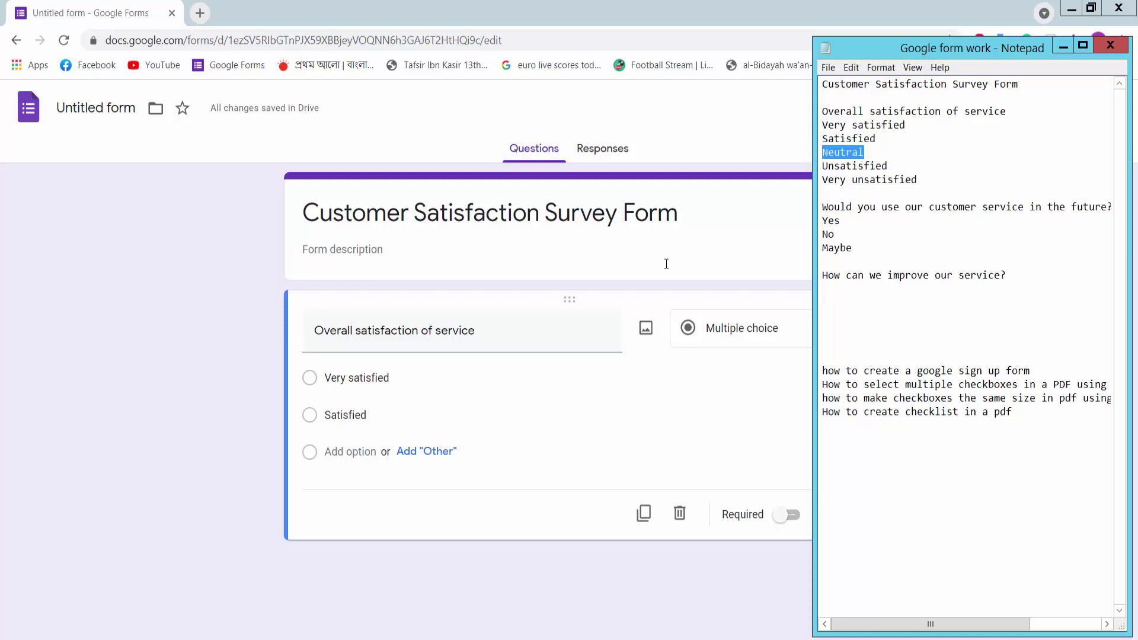
pyautogui.click(330, 452)
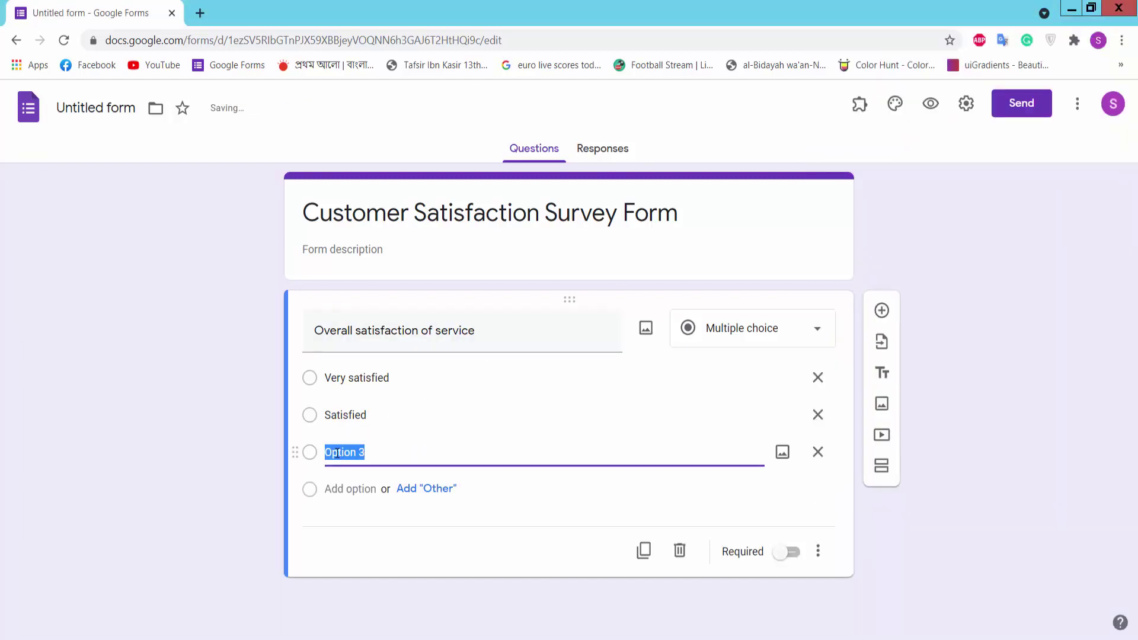
pyautogui.hotkey('ctrl', 'v')
# - Add 'Unsatisfied' and 'Very unsatisfied' as the fourth and fifth choices
pyautogui.hotkey('alt', 'Tab')
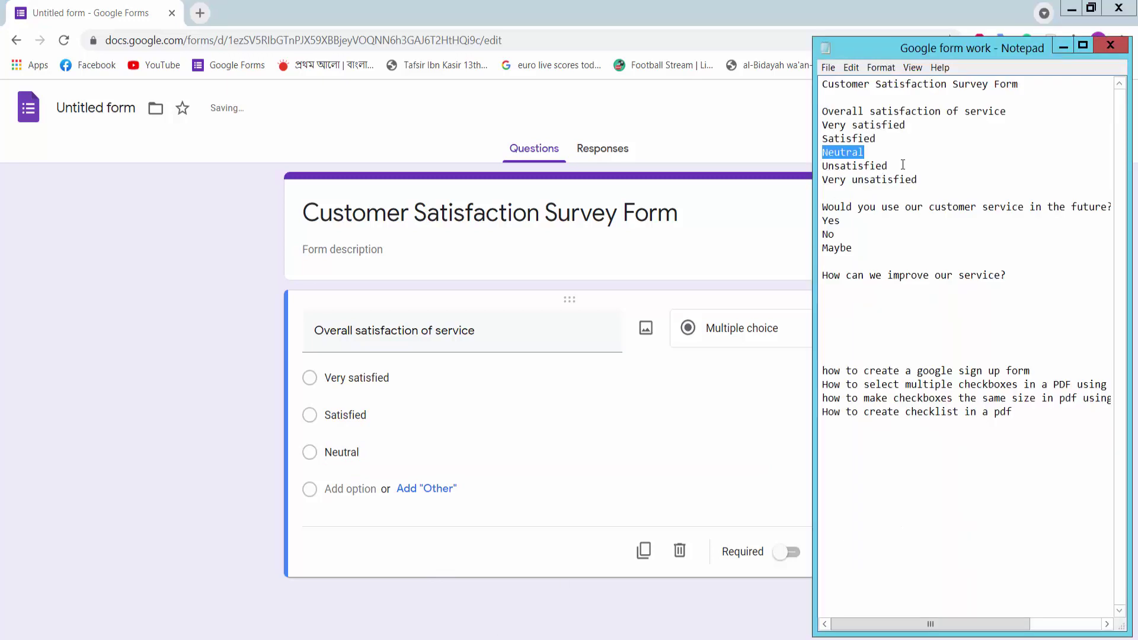
pyautogui.moveTo(902, 164); pyautogui.dragTo(803, 166)
pyautogui.hotkey('ctrl', 'c')
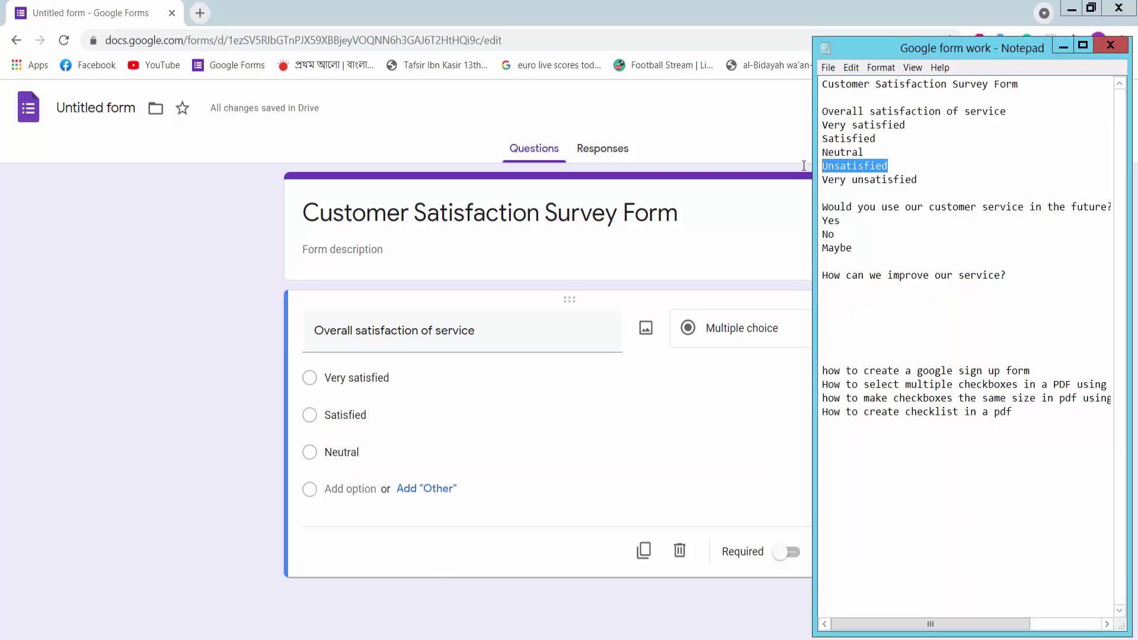
pyautogui.click(349, 489)
pyautogui.hotkey('ctrl', 'v')
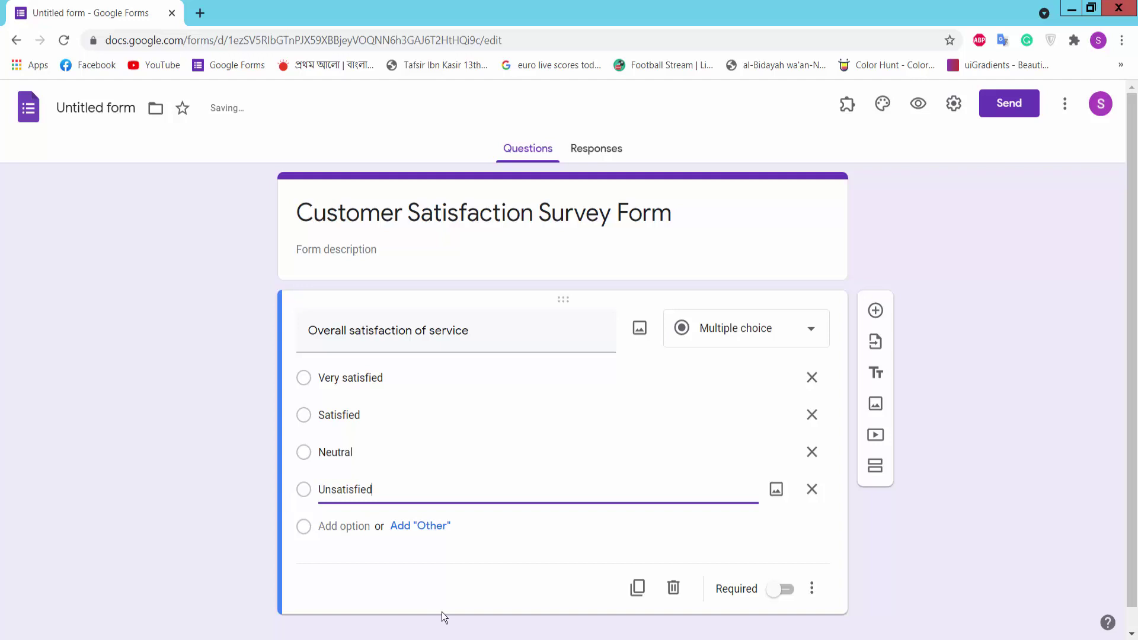
pyautogui.hotkey('alt', 'Tab')
pyautogui.moveTo(940, 178); pyautogui.dragTo(795, 179)
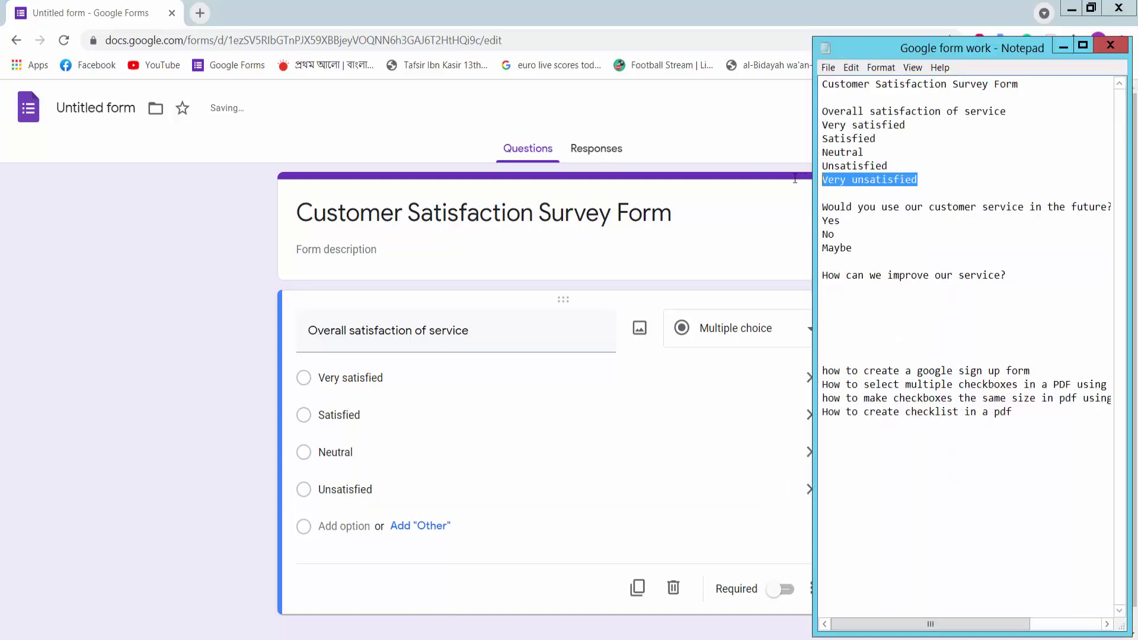
pyautogui.hotkey('ctrl', 'c')
pyautogui.hotkey('alt', 'Tab')
pyautogui.press('Return')
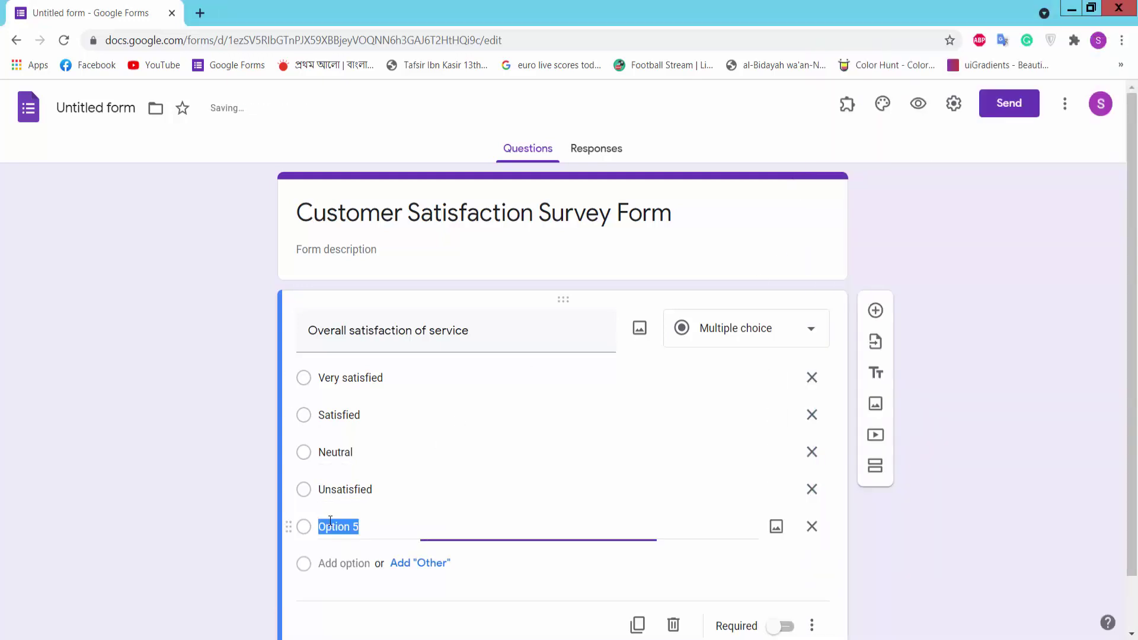
pyautogui.hotkey('ctrl', 'v')
pyautogui.scroll(-1, 463, 403)
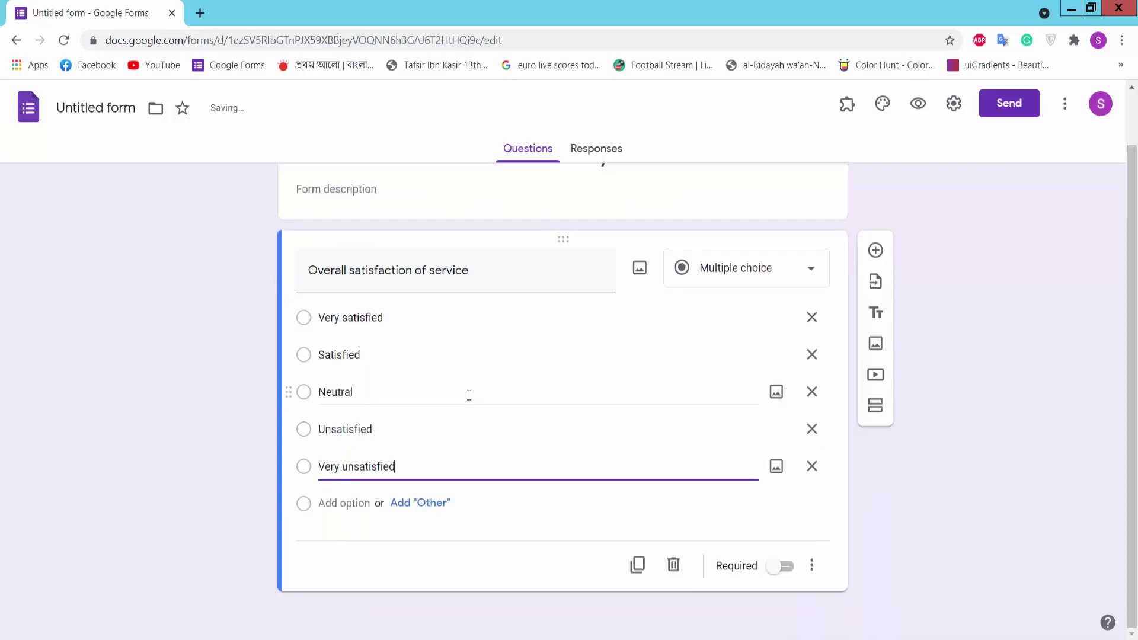
# - Make the satisfaction question required and add 'Would you use our customer service in the future?' below it
pyautogui.click(787, 568)
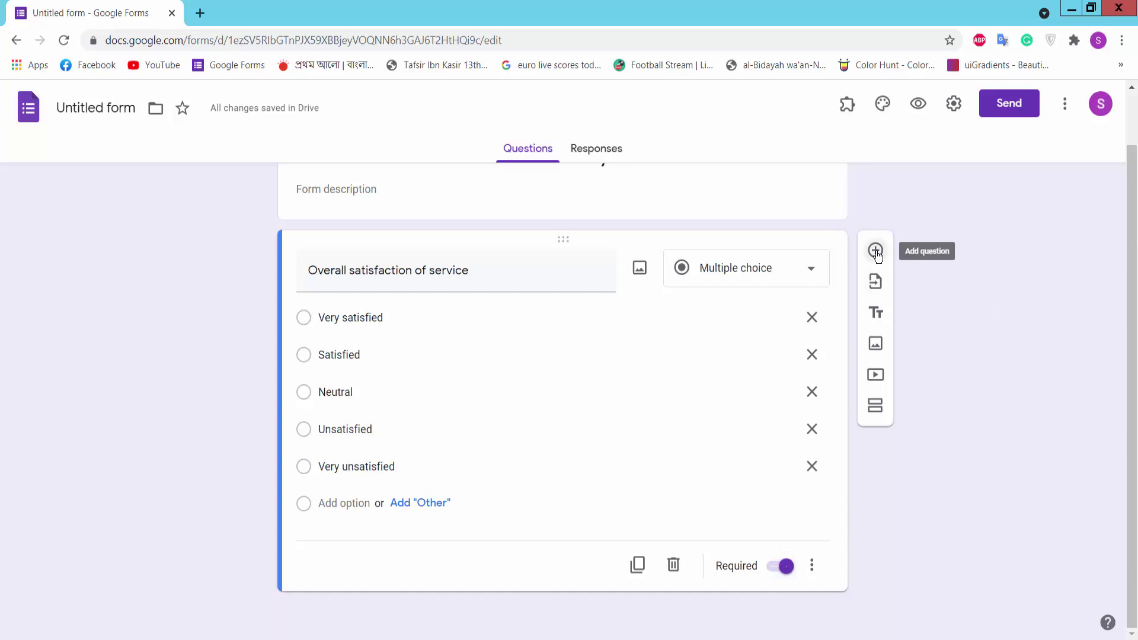
pyautogui.click(876, 251)
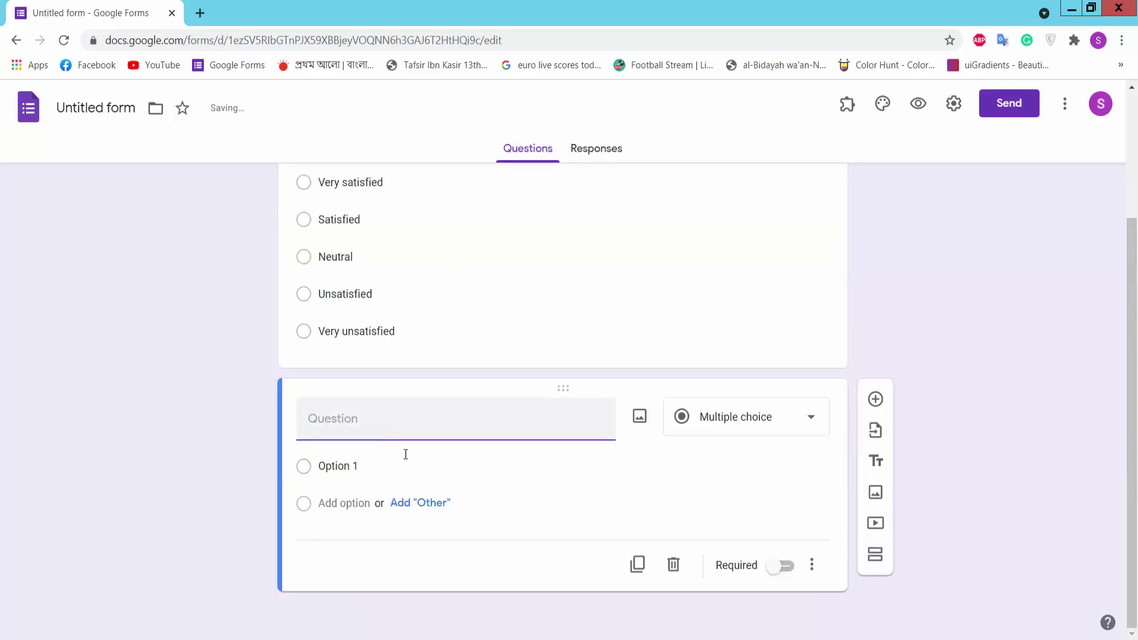
pyautogui.hotkey('alt', 'Tab')
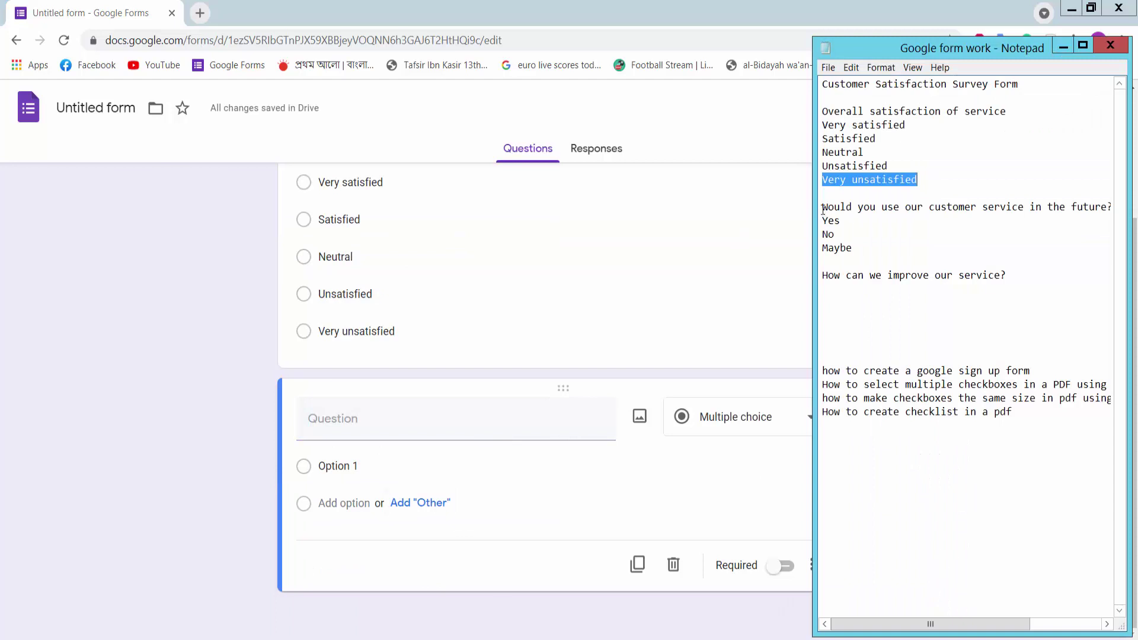
pyautogui.moveTo(823, 208); pyautogui.dragTo(1110, 209)
pyautogui.click(368, 425)
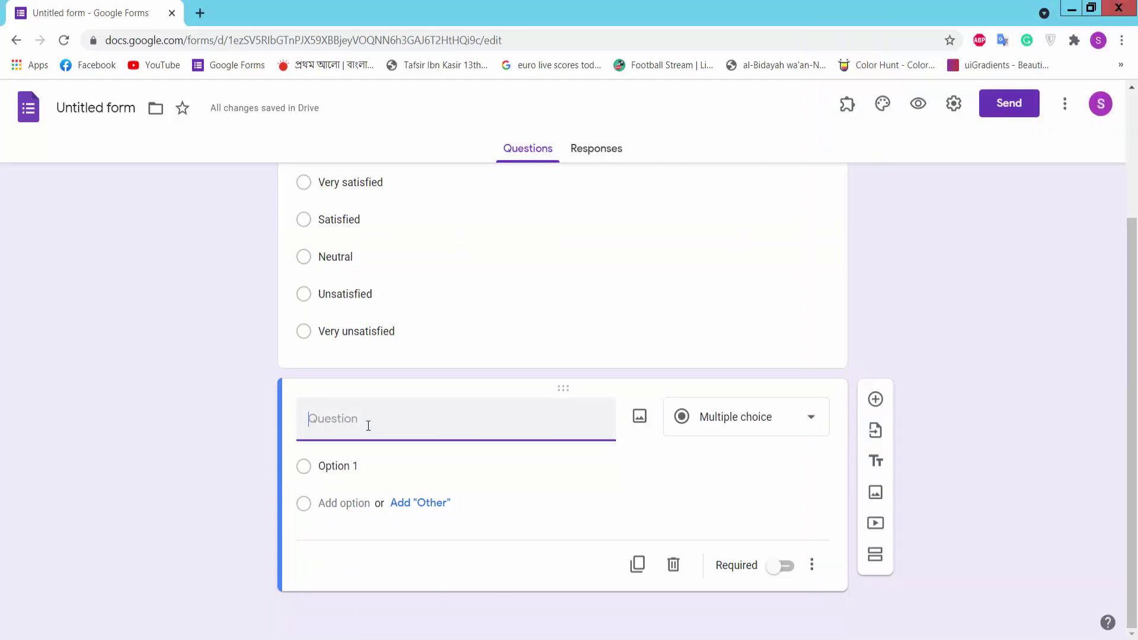
pyautogui.hotkey('ctrl', 'v')
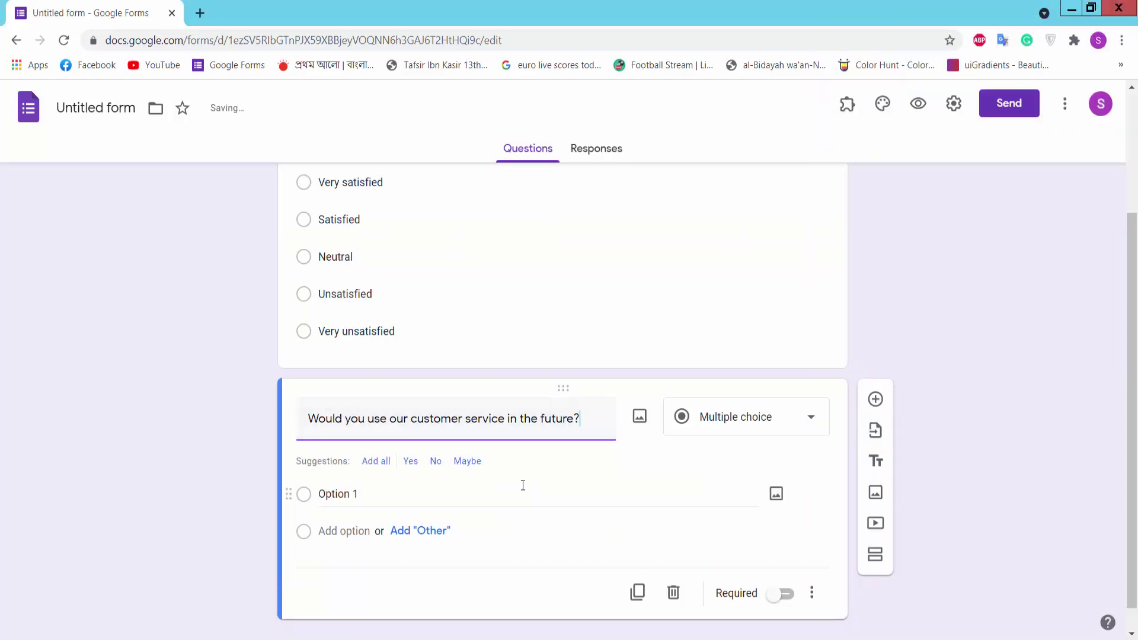
# - Turn it into a required Checkboxes question with options Yes, No and Maybe
pyautogui.click(754, 420)
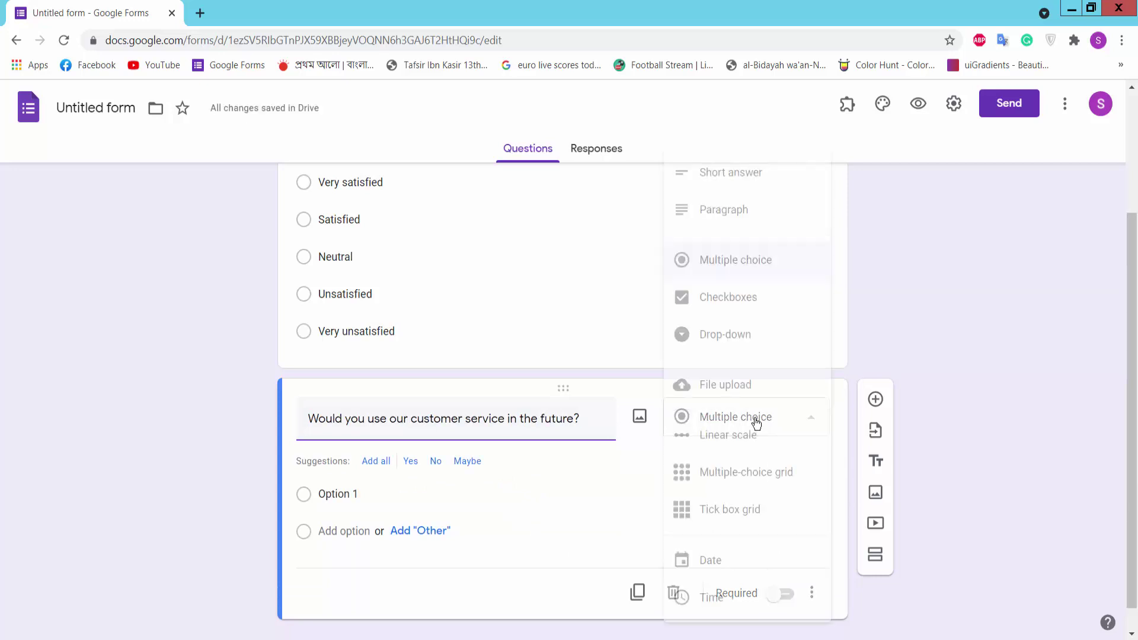
pyautogui.click(729, 301)
pyautogui.click(332, 469)
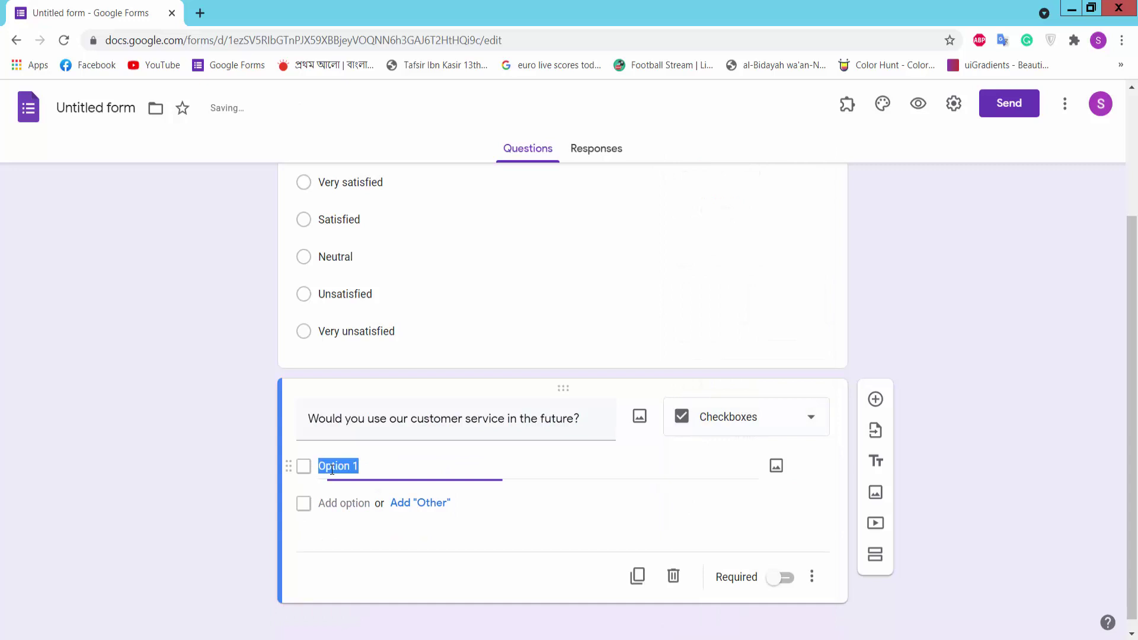
pyautogui.write('Yes')
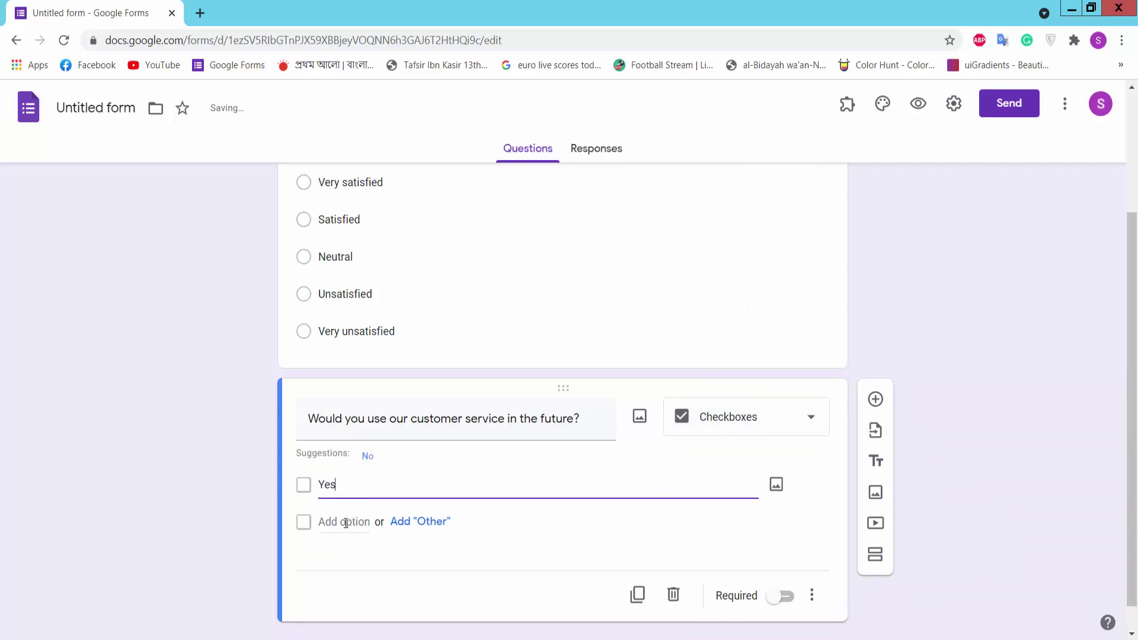
pyautogui.click(344, 521)
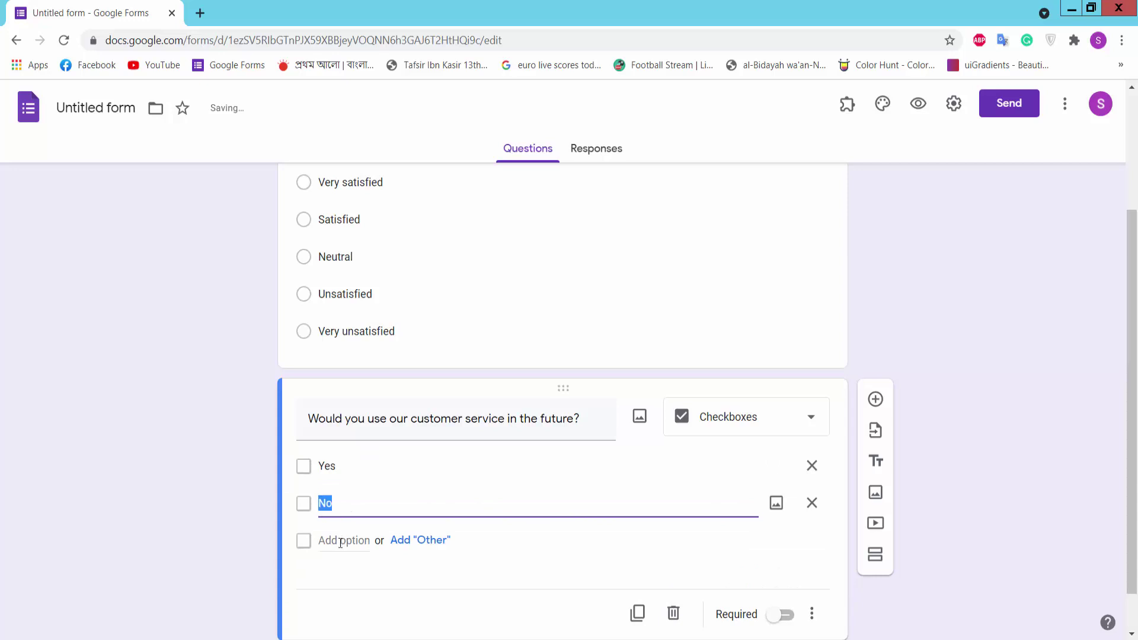
pyautogui.click(341, 541)
pyautogui.write('Maybe')
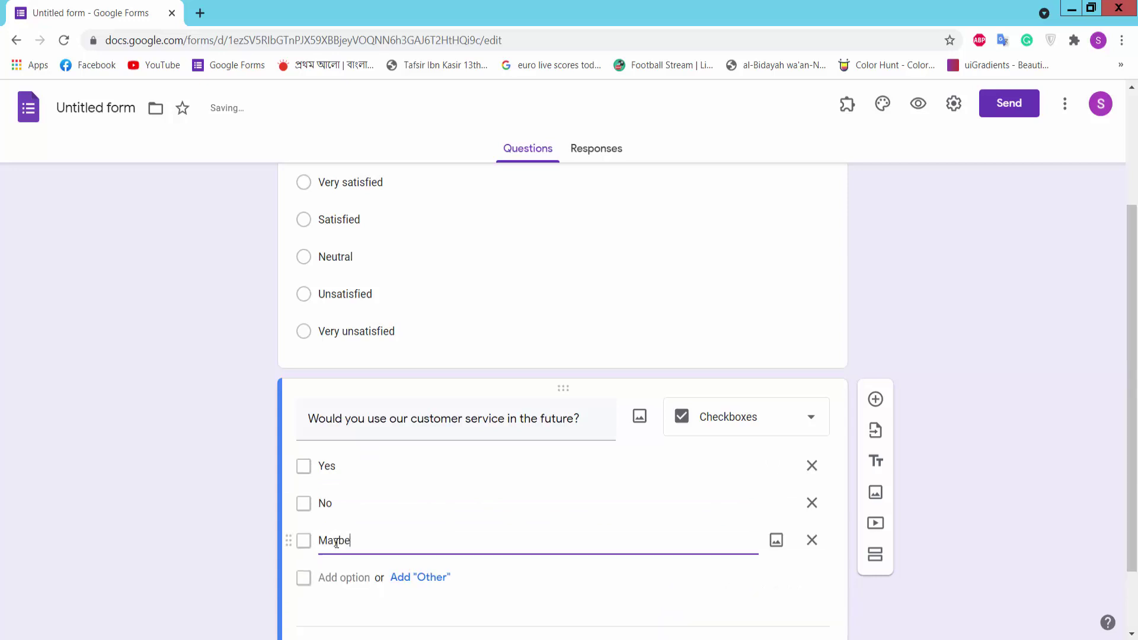
pyautogui.scroll(-2, 516, 521)
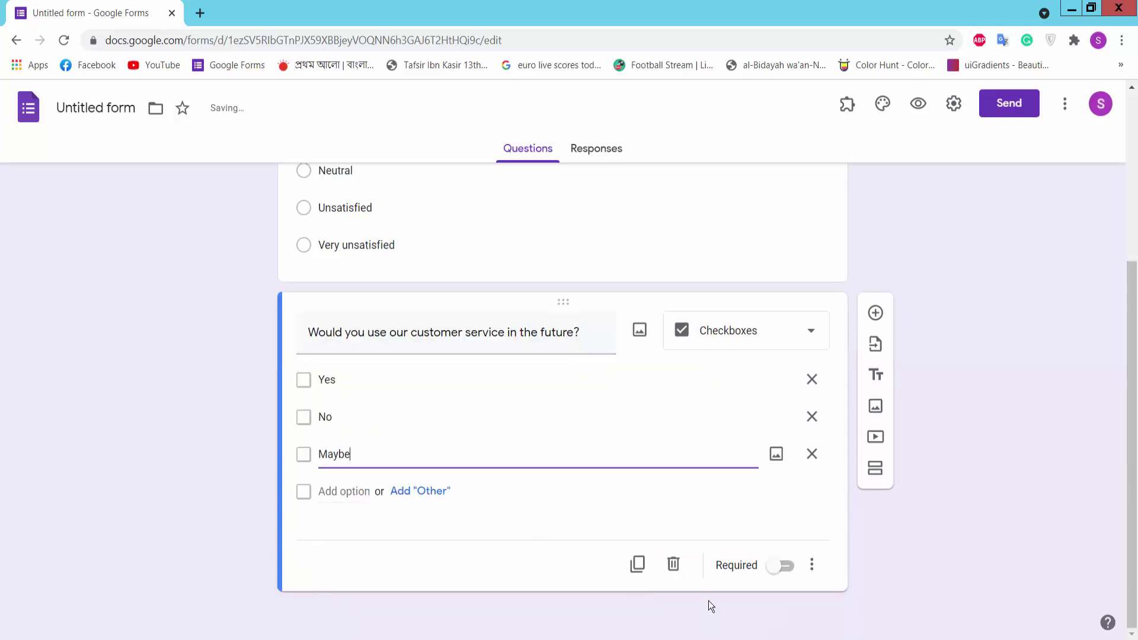
pyautogui.click(783, 566)
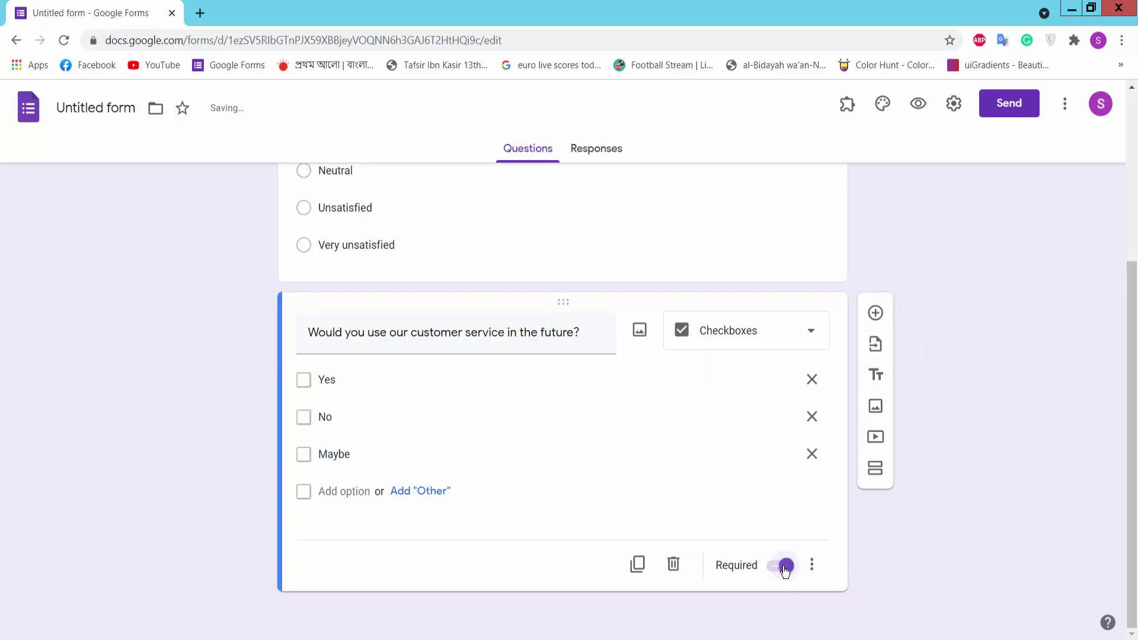
# - Add 'How can we improve our service?' as a third question, set to Paragraph and Required
pyautogui.click(876, 313)
pyautogui.hotkey('alt', 'Tab')
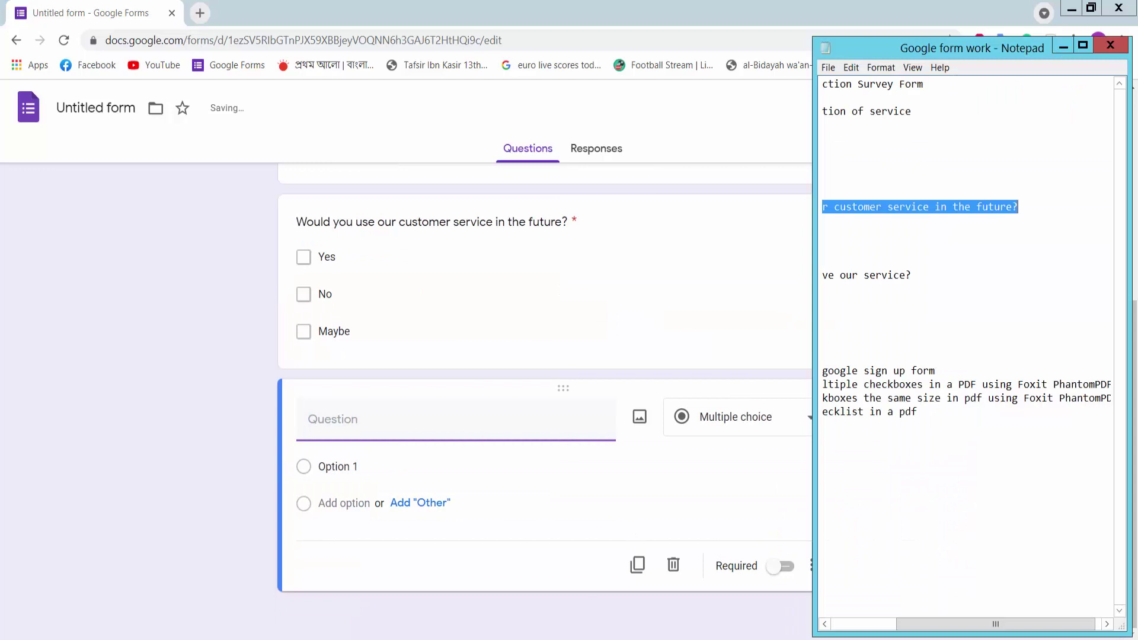
pyautogui.click(915, 274)
pyautogui.moveTo(912, 274); pyautogui.dragTo(794, 276)
pyautogui.hotkey('ctrl', 'c')
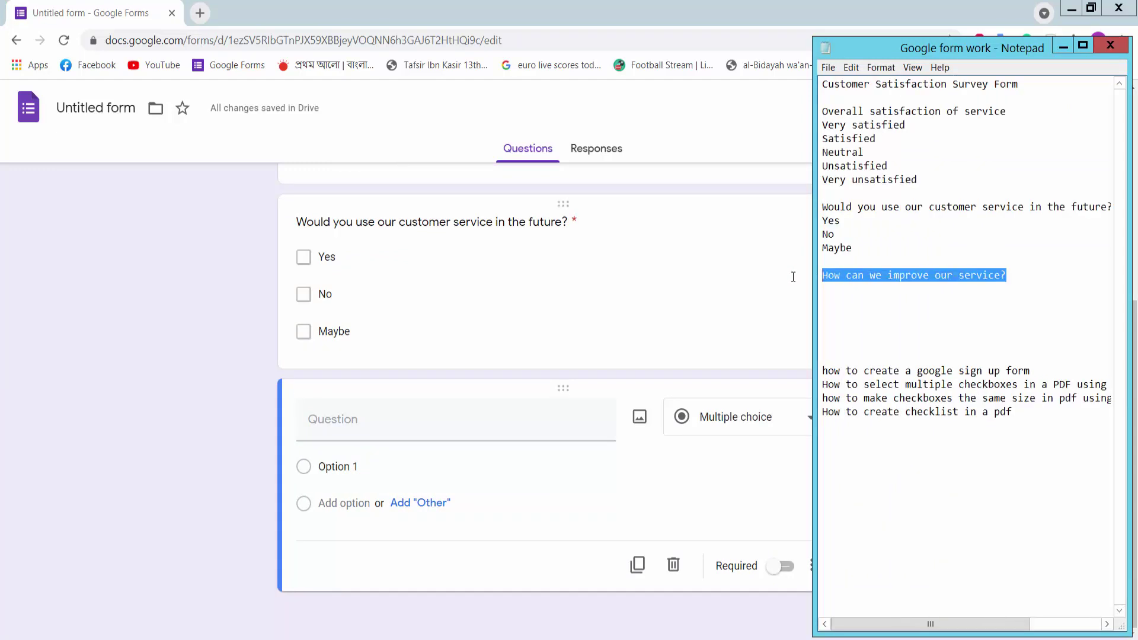
pyautogui.click(420, 415)
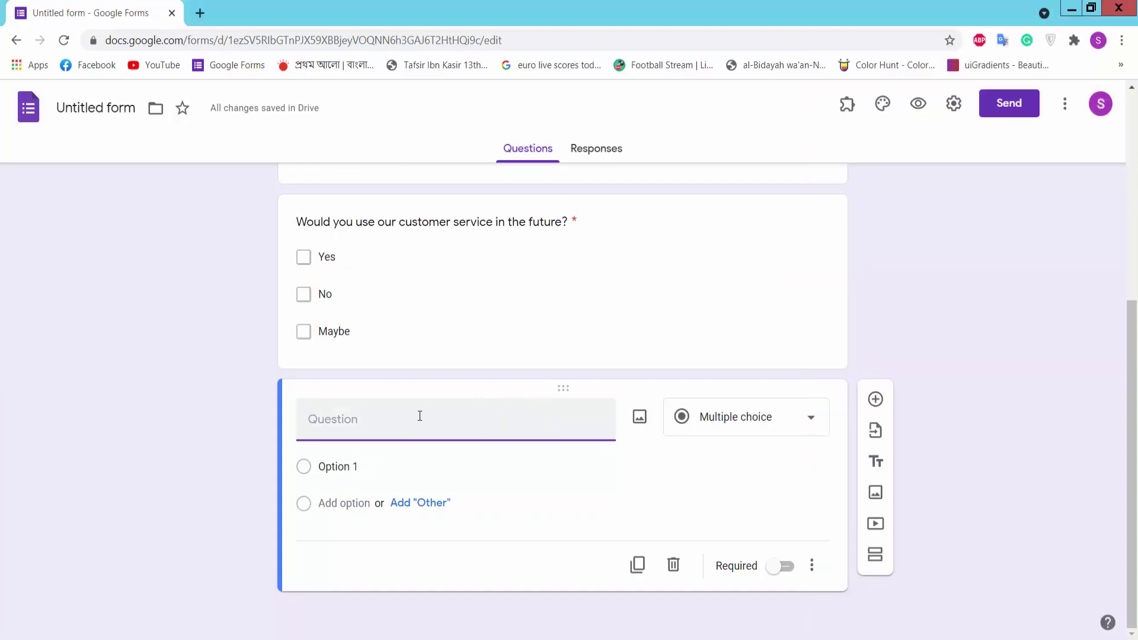
pyautogui.hotkey('ctrl', 'v')
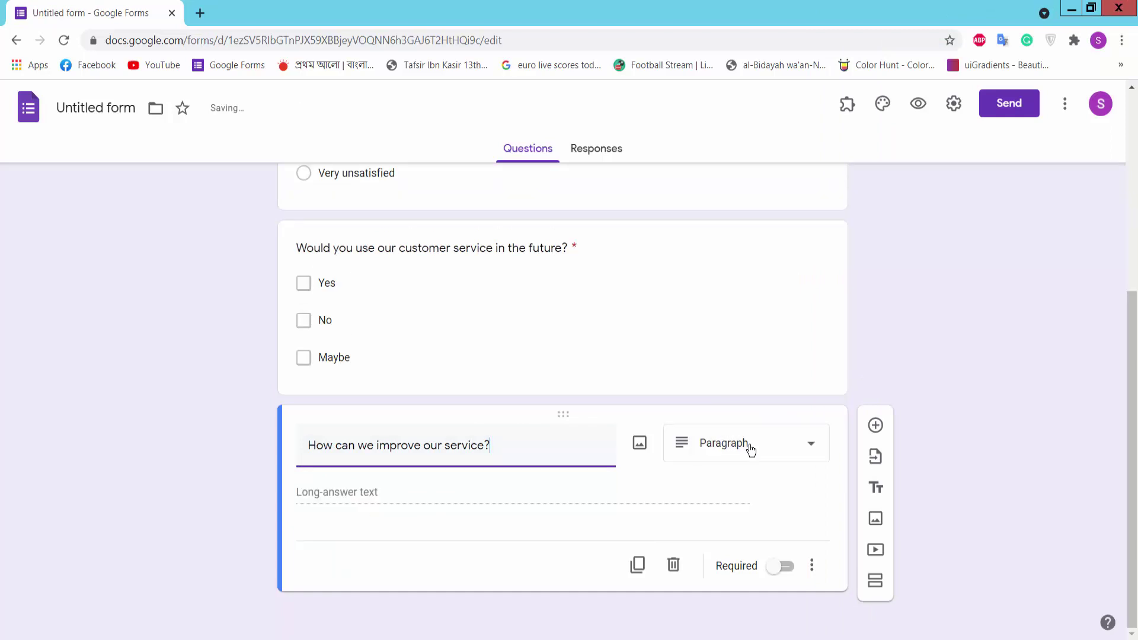
pyautogui.click(750, 448)
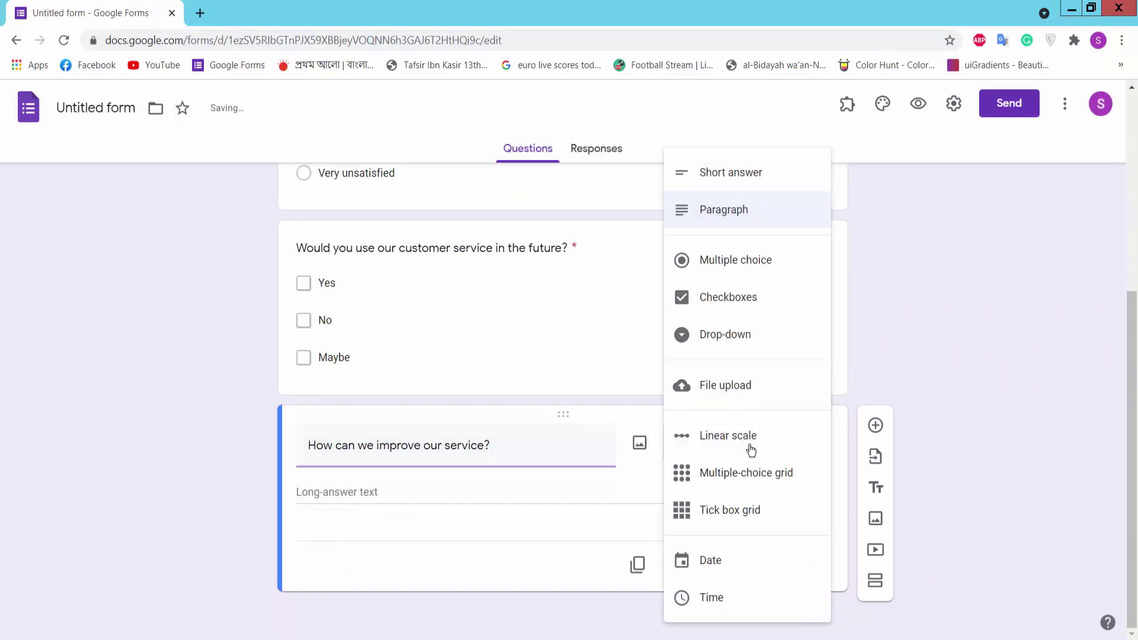
pyautogui.click(756, 218)
pyautogui.click(778, 570)
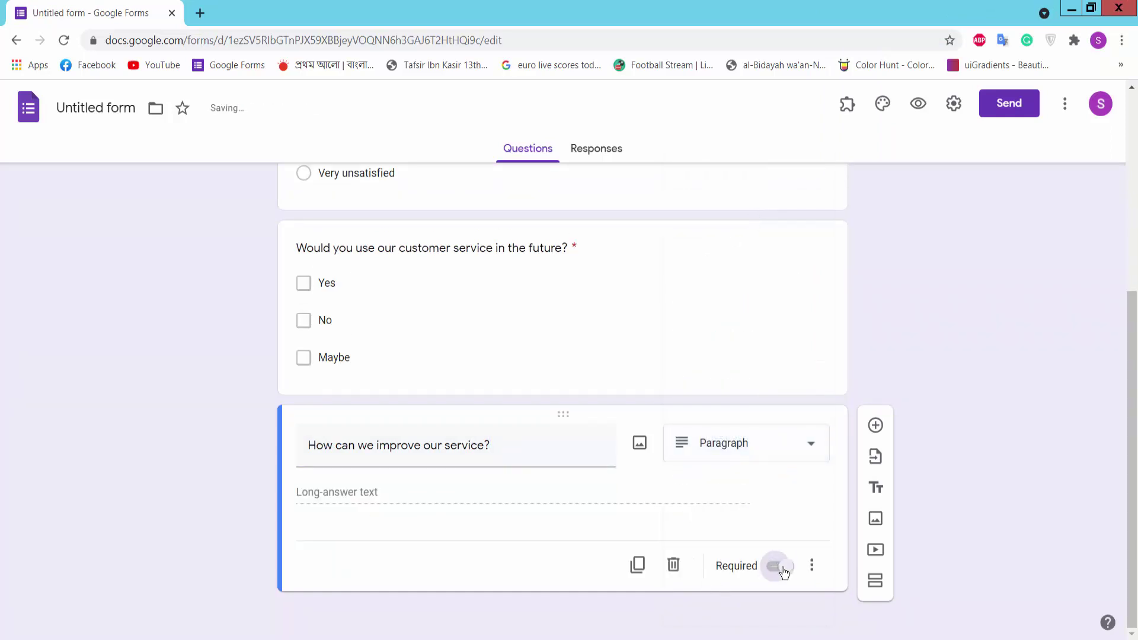
pyautogui.scroll(5, 691, 419)
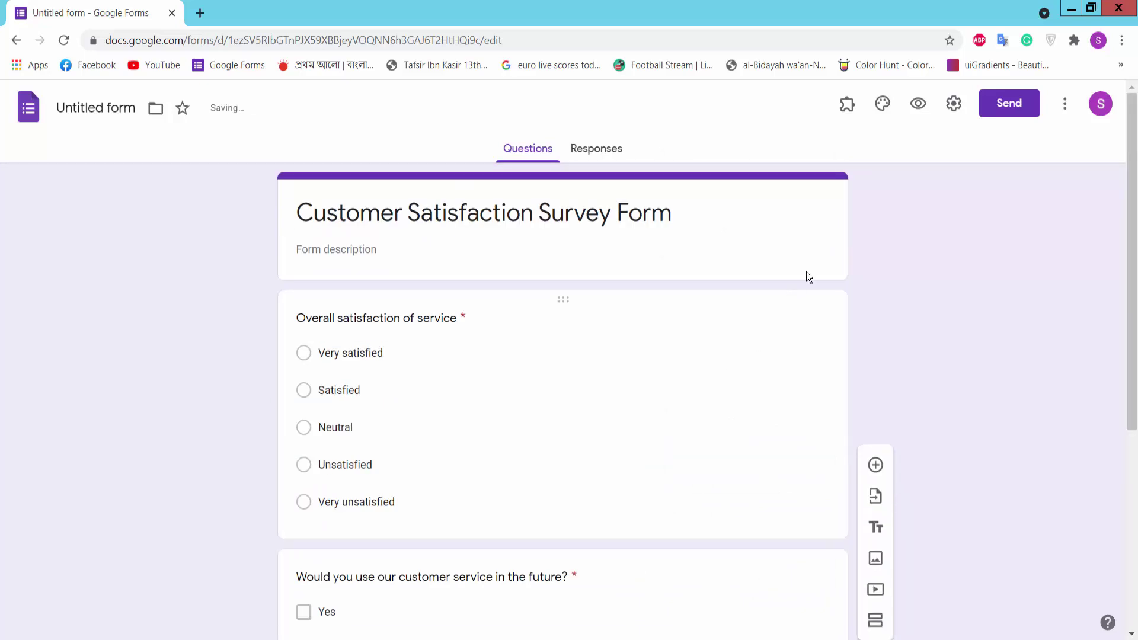
# - In preview, choose Very satisfied, tick Yes, enter 'y' for improvements, and submit
pyautogui.click(917, 105)
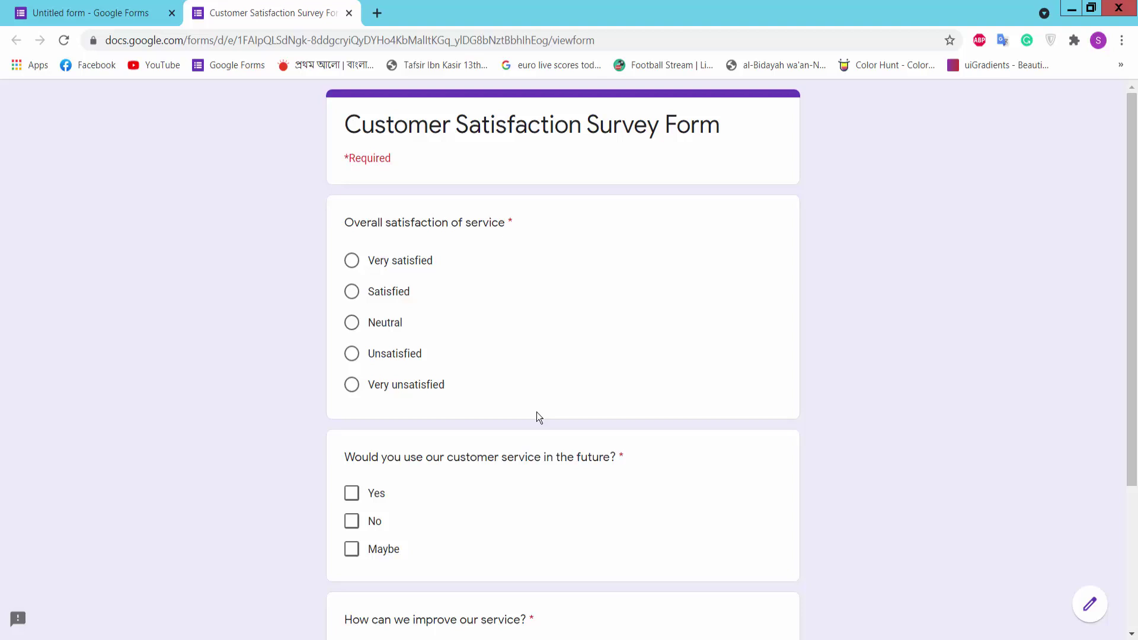
pyautogui.scroll(-3, 540, 368)
pyautogui.scroll(3, 542, 318)
pyautogui.click(351, 261)
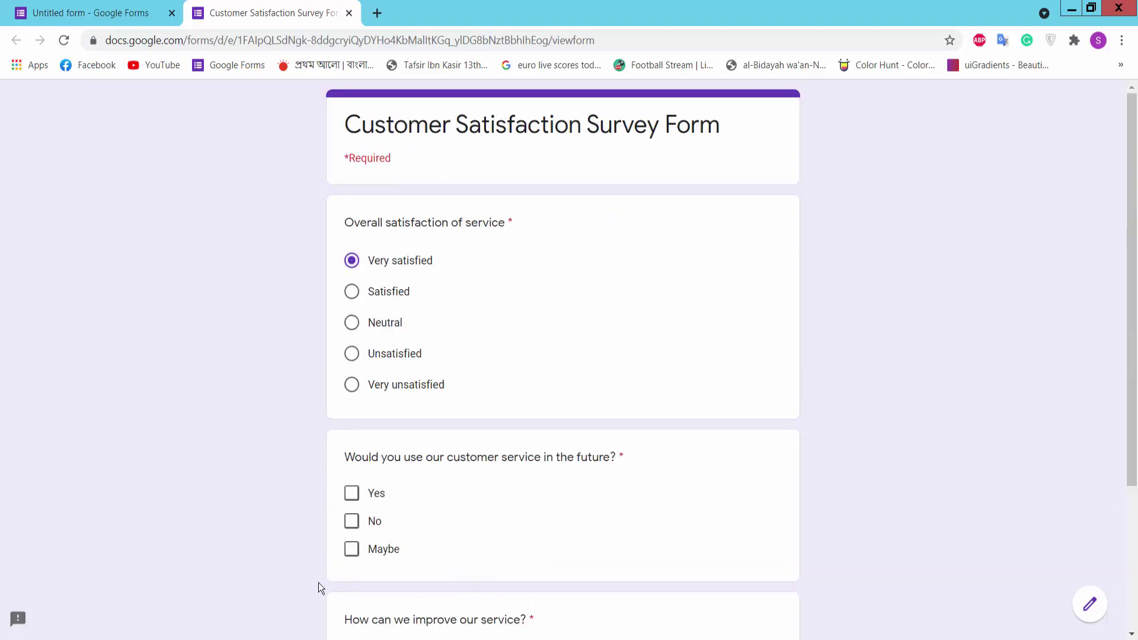
pyautogui.click(352, 493)
pyautogui.scroll(-3, 759, 485)
pyautogui.click(415, 461)
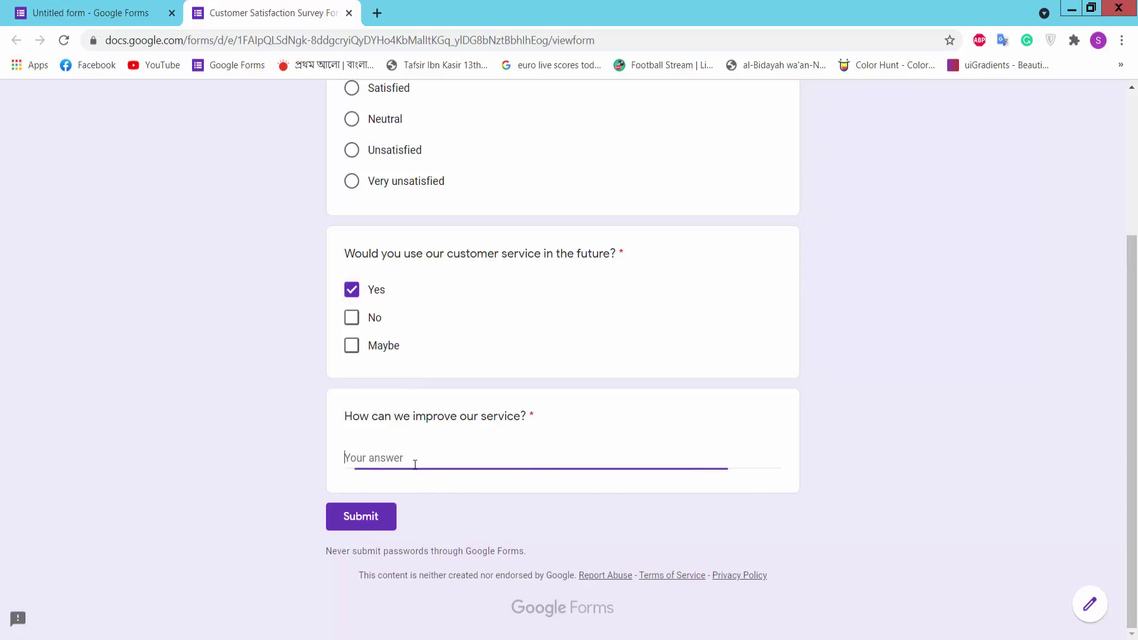
pyautogui.write('yes')
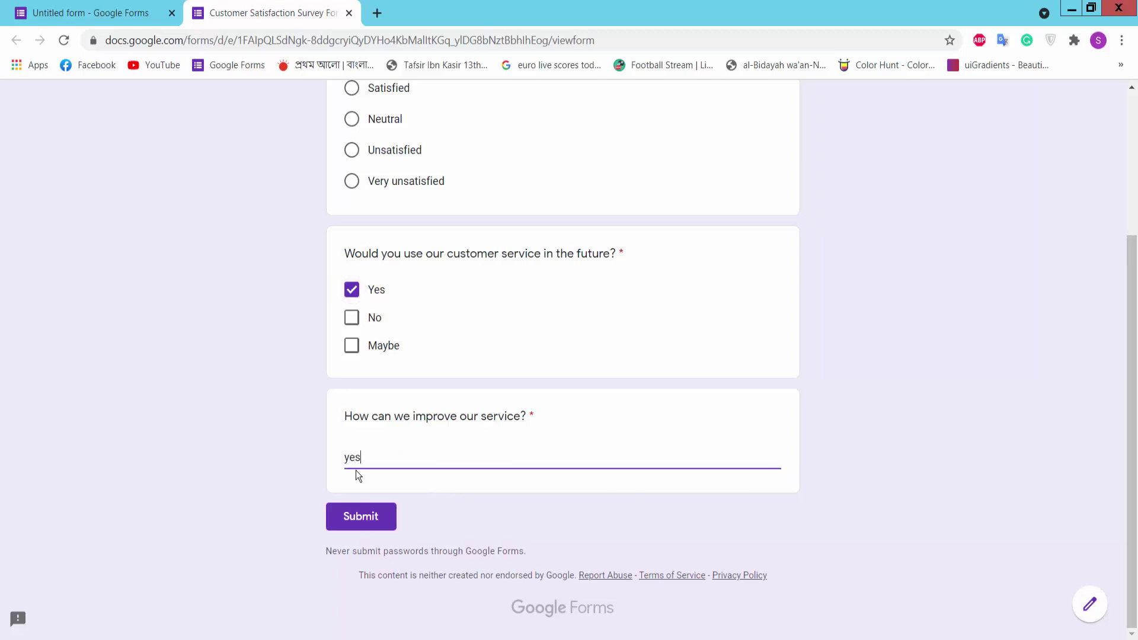
pyautogui.click(363, 516)
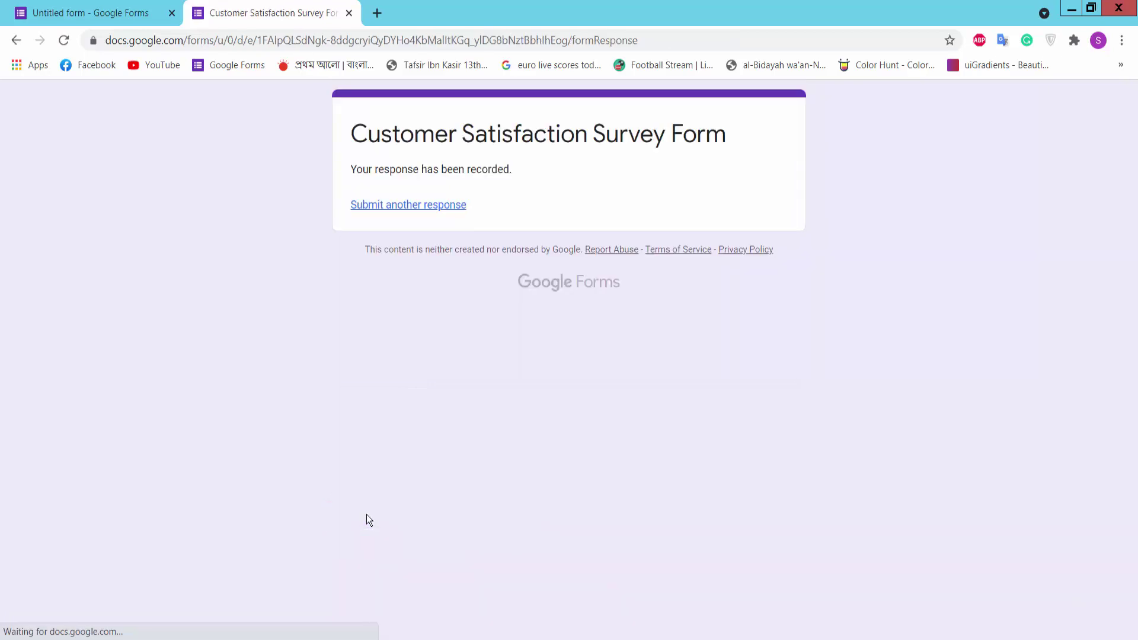
# - Review the Responses summary showing one response, then go back to the Questions tab
pyautogui.click(90, 15)
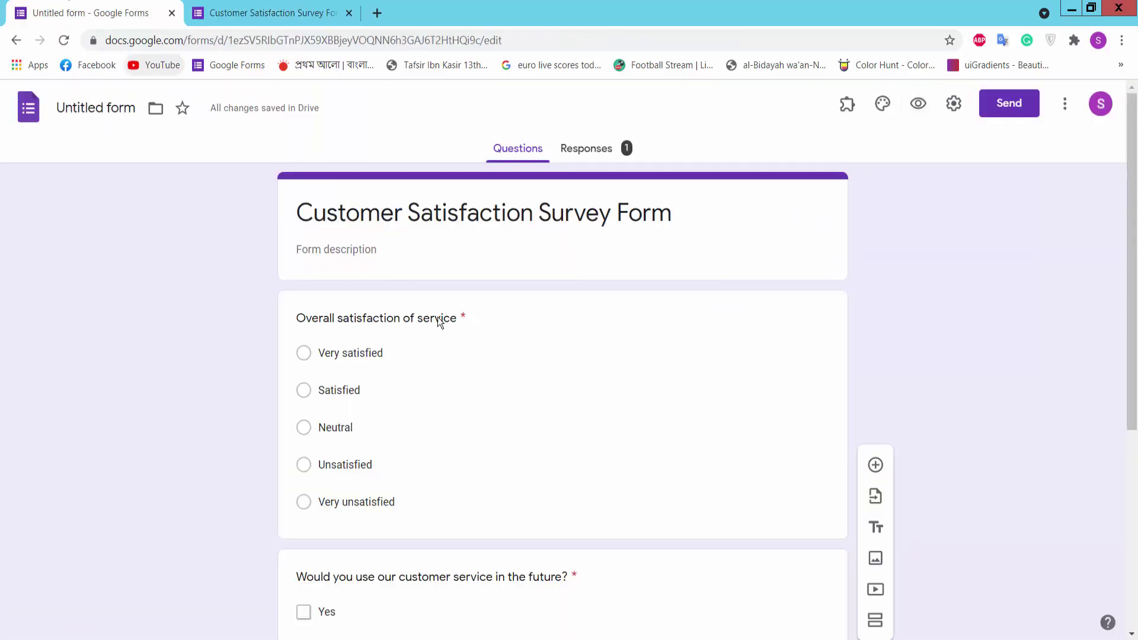
pyautogui.click(590, 149)
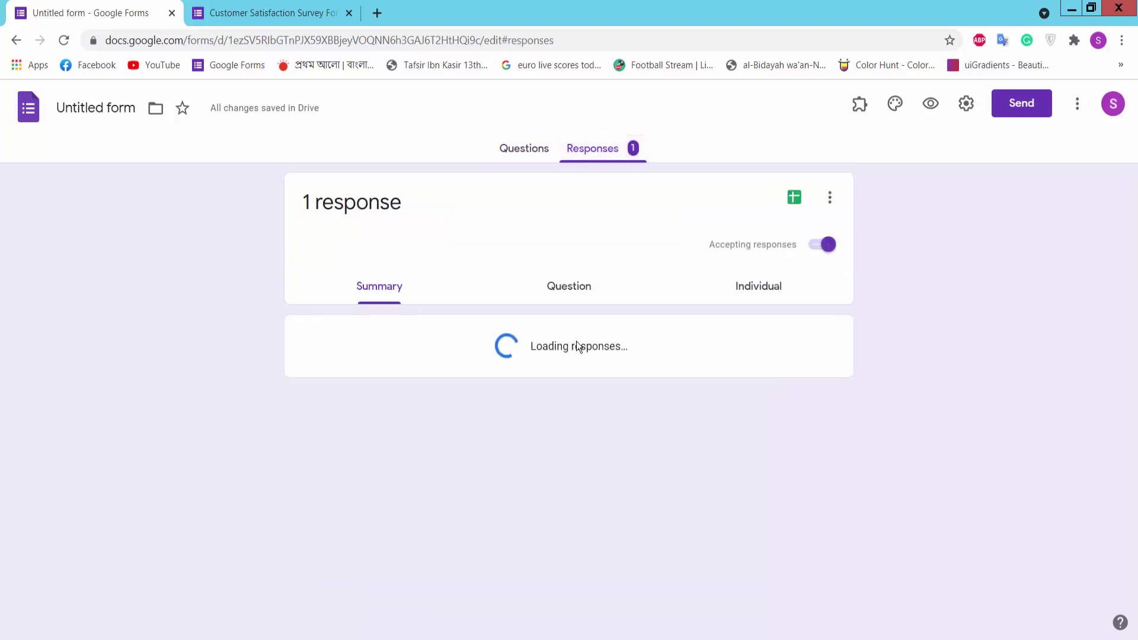
pyautogui.scroll(-6, 618, 343)
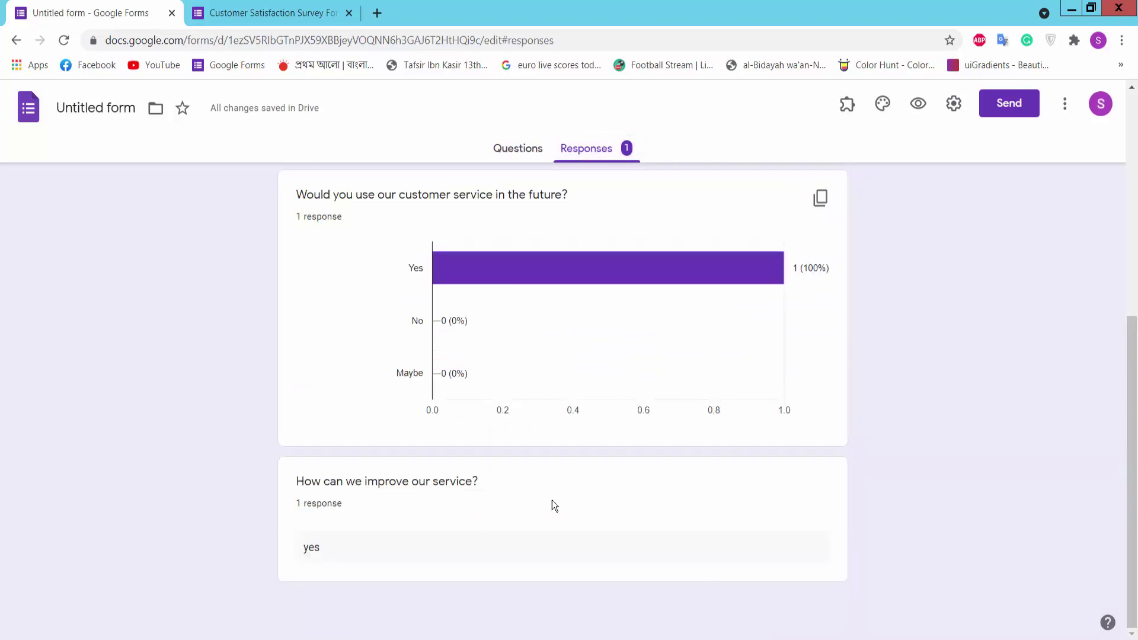
pyautogui.scroll(6, 551, 503)
pyautogui.scroll(-7, 607, 324)
pyautogui.scroll(4, 411, 534)
pyautogui.scroll(3, 347, 522)
pyautogui.scroll(-7, 538, 268)
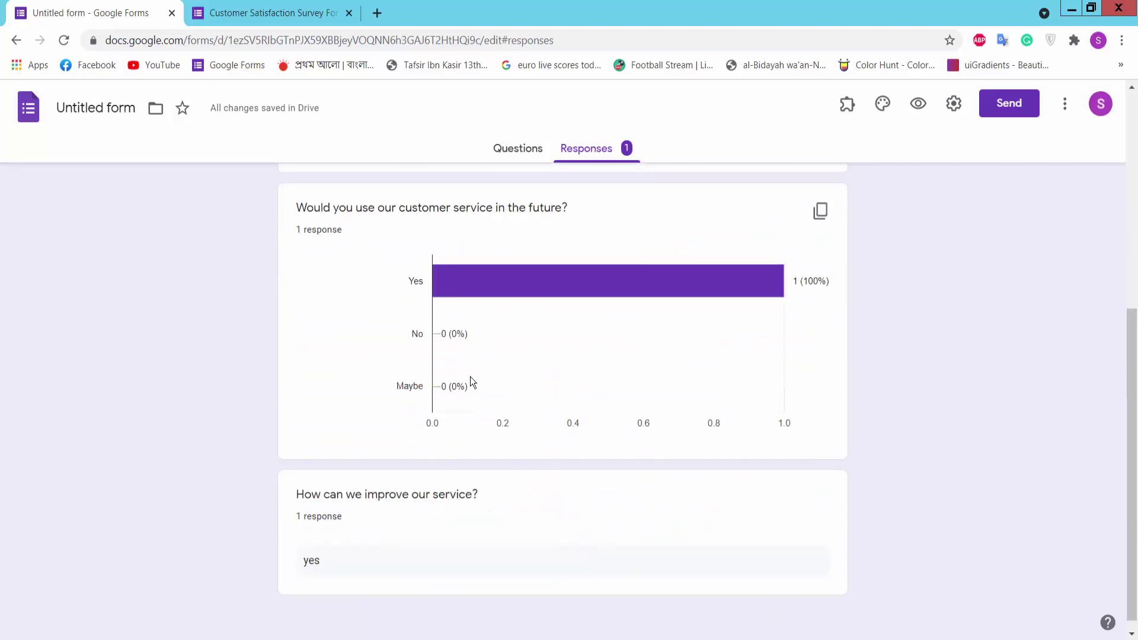
pyautogui.scroll(7, 454, 444)
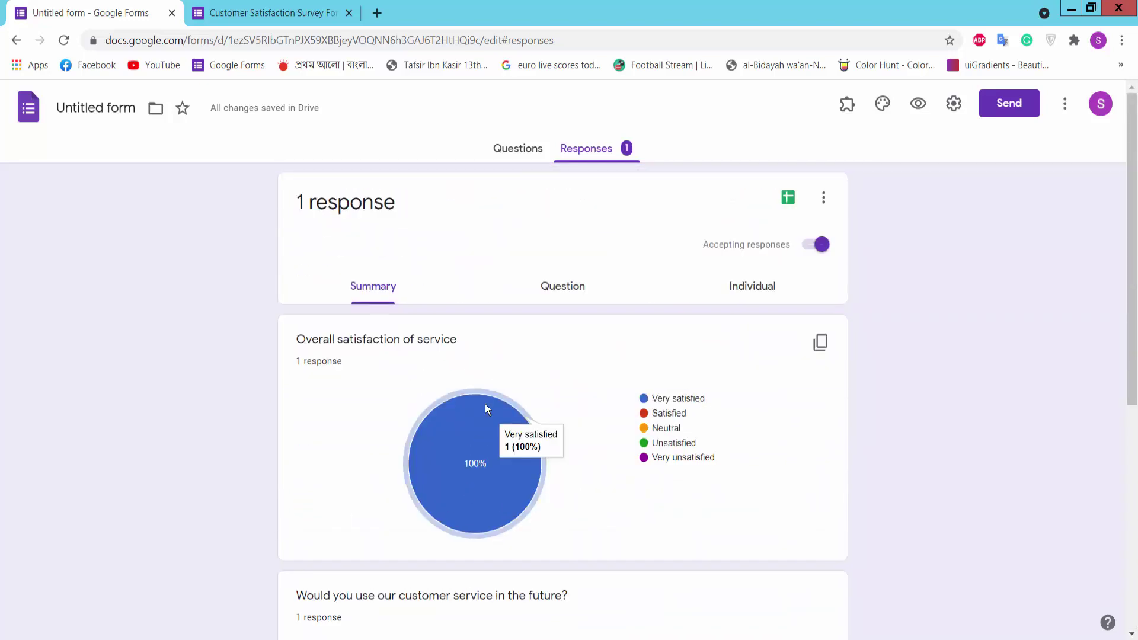
pyautogui.click(518, 150)
# - Copy the form's shortened forms.gle link from the Send dialog's Link tab
pyautogui.click(1010, 105)
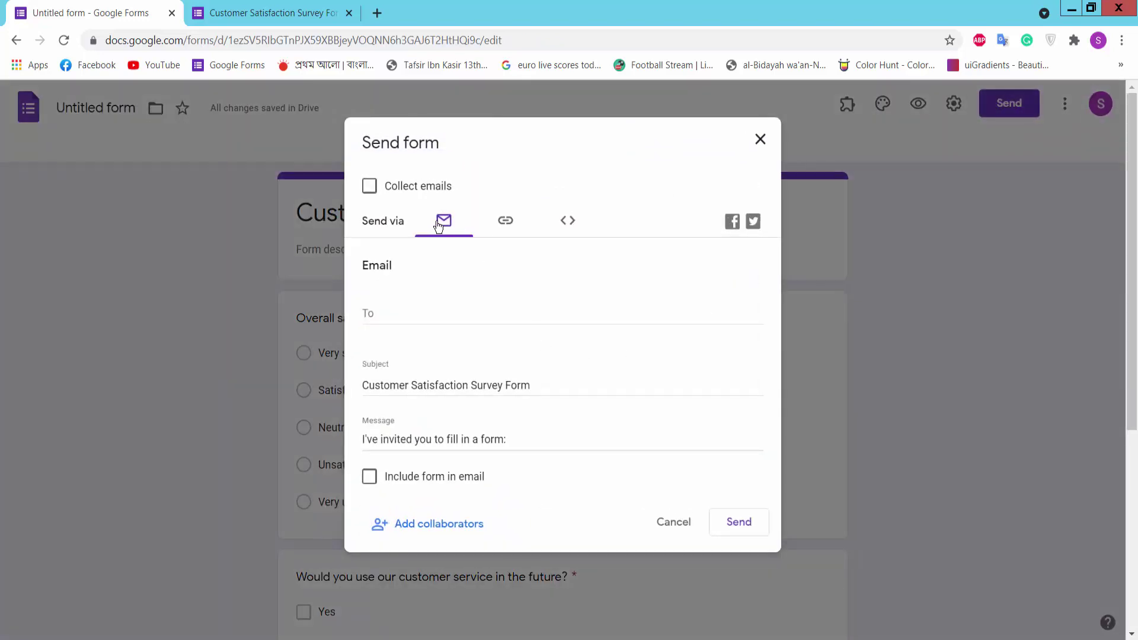
pyautogui.click(507, 222)
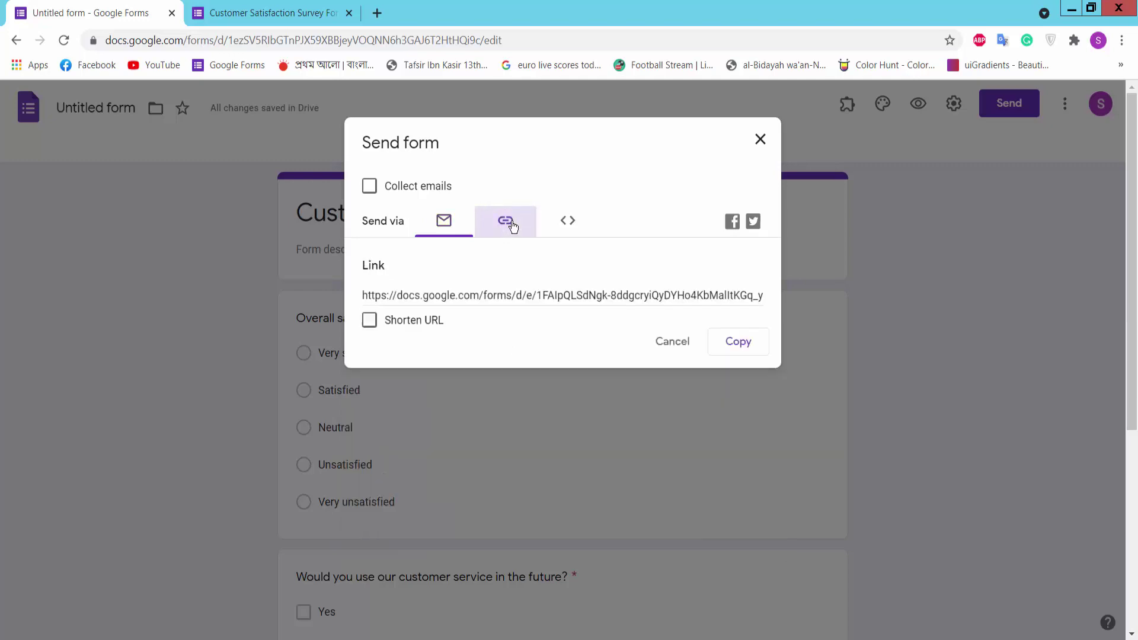
pyautogui.click(369, 321)
pyautogui.click(741, 343)
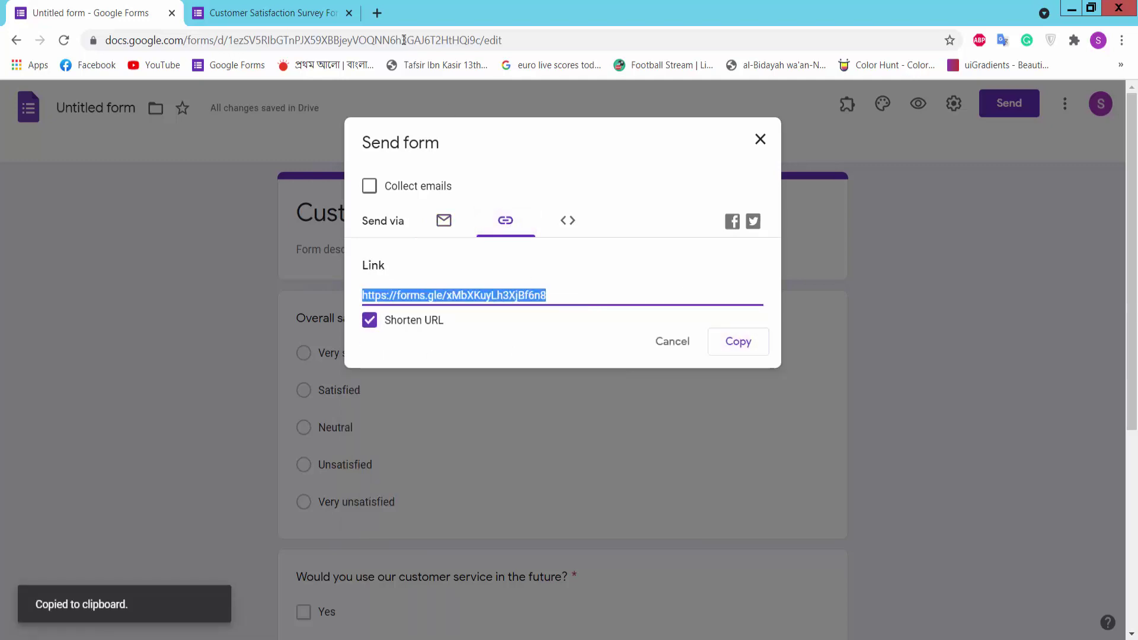
# - Test the copied link in a new tab, then close the Send dialog in the editor
pyautogui.click(377, 13)
pyautogui.hotkey('ctrl', 'v')
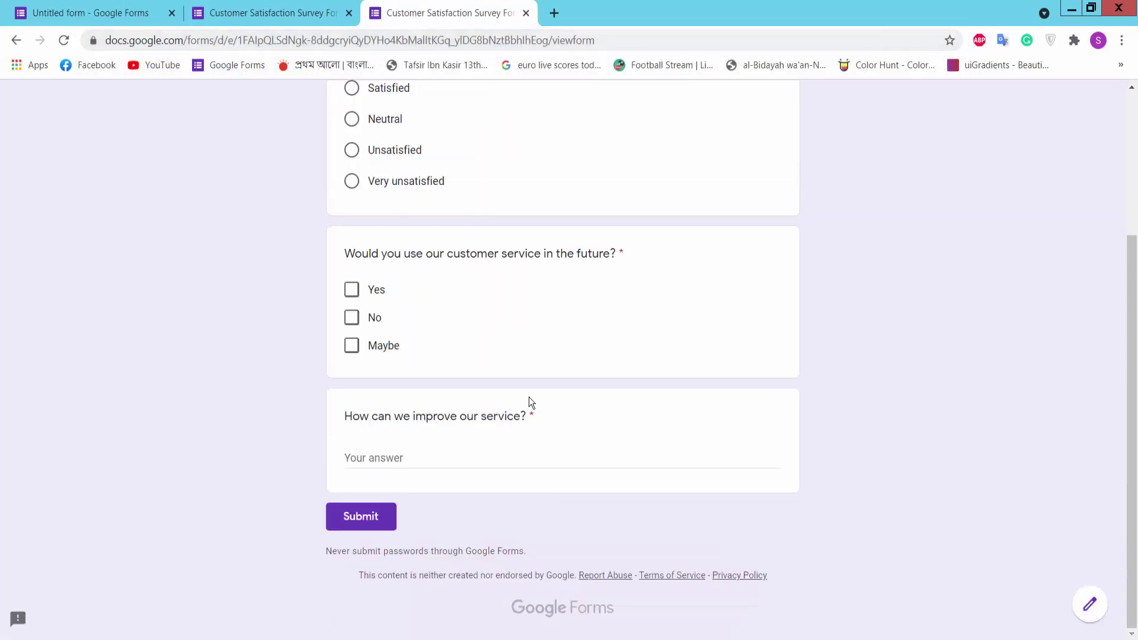
pyautogui.scroll(4, 527, 396)
pyautogui.click(107, 9)
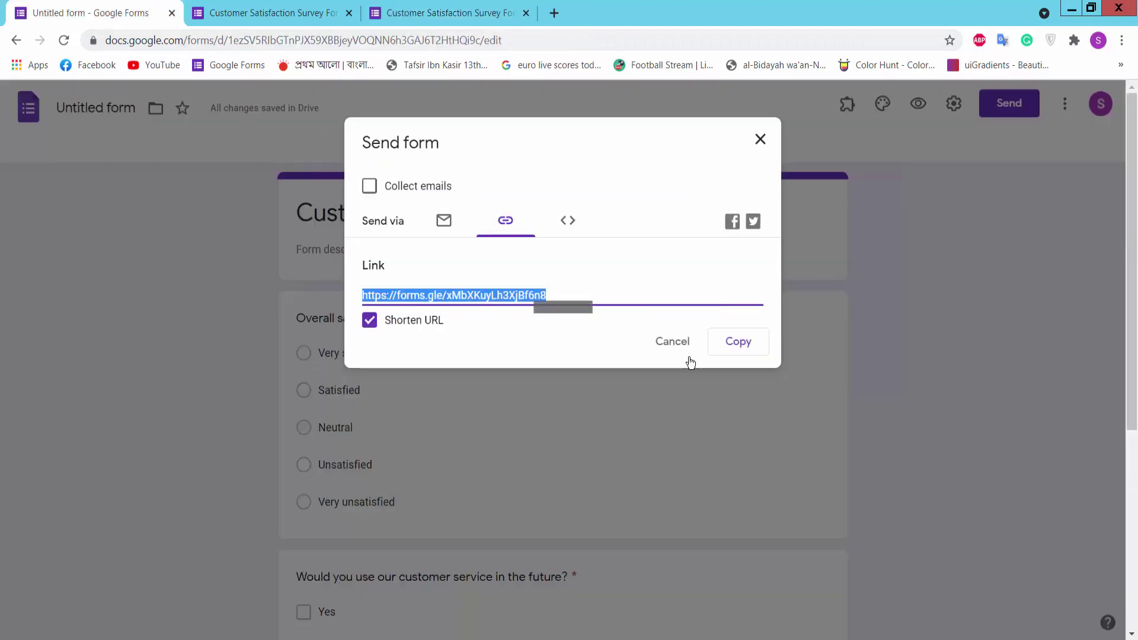
pyautogui.click(760, 141)
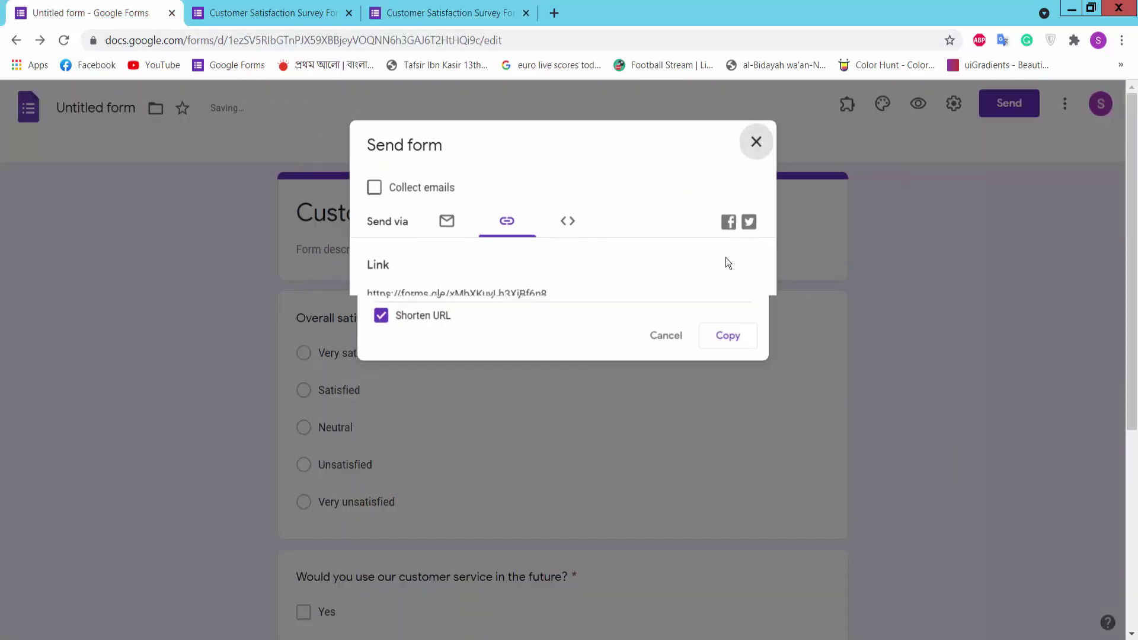